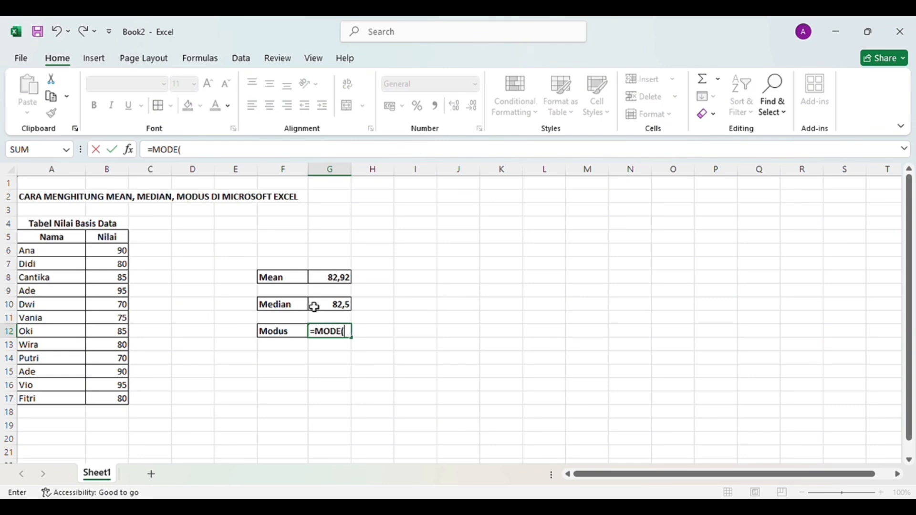
# Complete the Modus formula in cell G12 as =MODE(B6:B17).
pyautogui.moveTo(116, 256); pyautogui.dragTo(116, 394)
pyautogui.write(')')
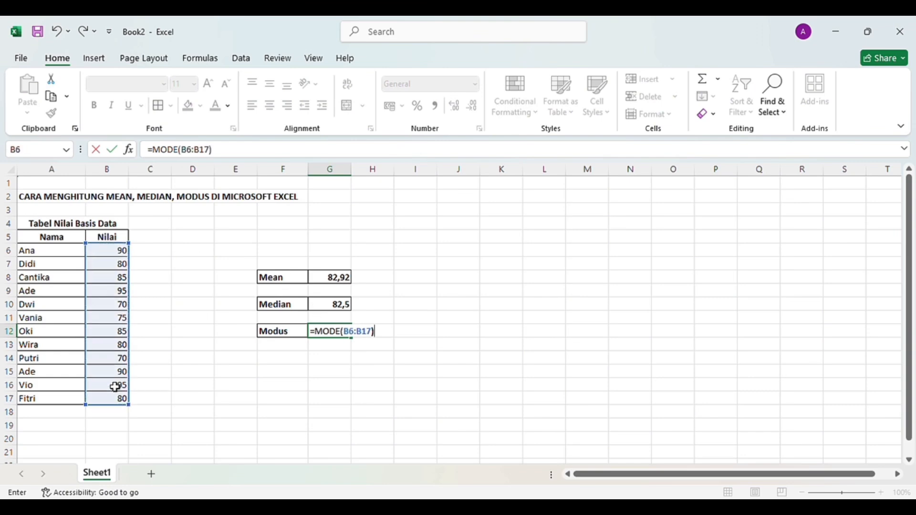
pyautogui.press('Return')
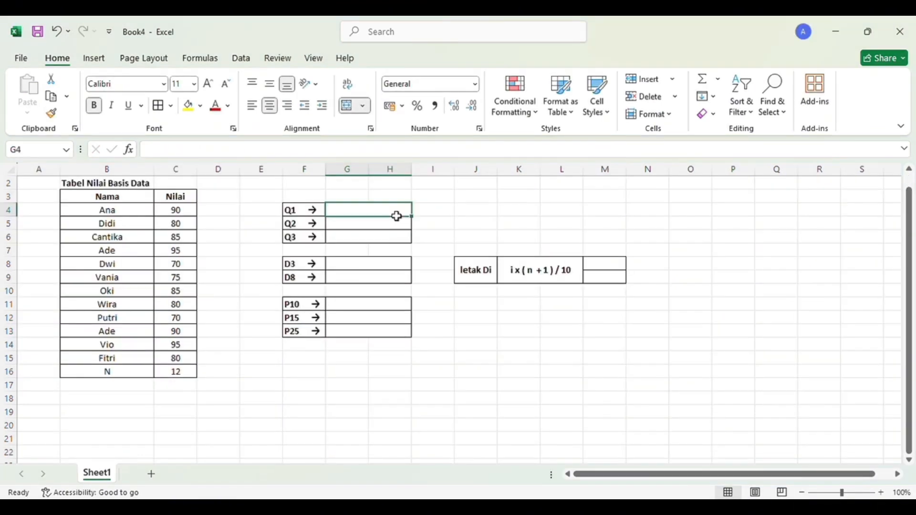
# Calculate Q1 in cell G4 with the formula =QUARTILE(C4:C15;1).
pyautogui.write('=')
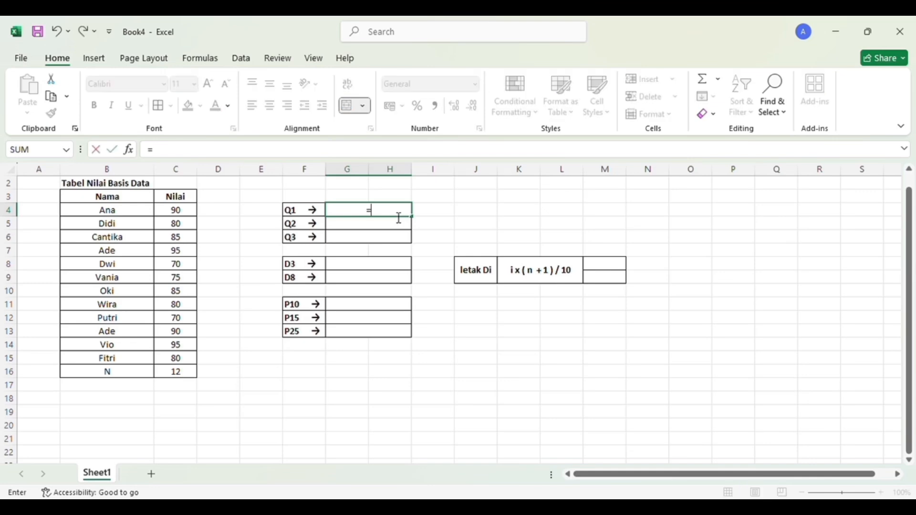
pyautogui.write('QU')
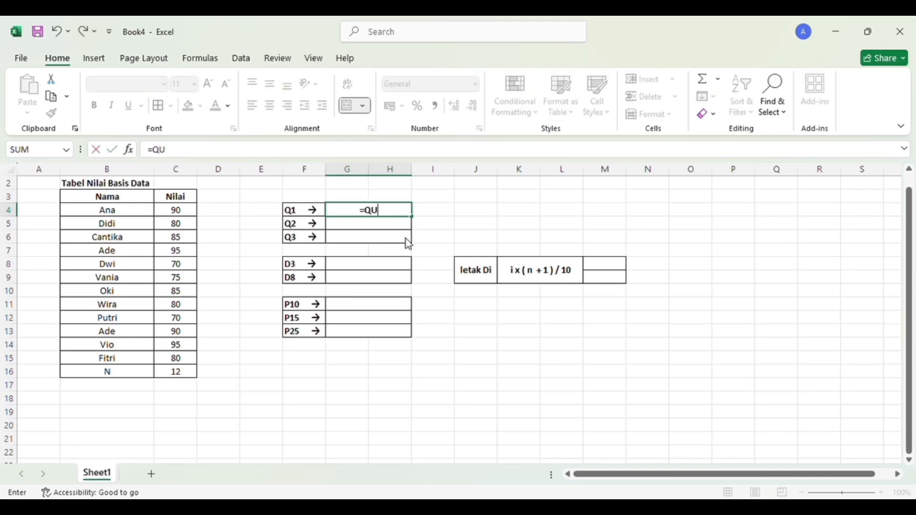
pyautogui.press('Tab')
pyautogui.moveTo(191, 211); pyautogui.dragTo(196, 361)
pyautogui.write(';1)')
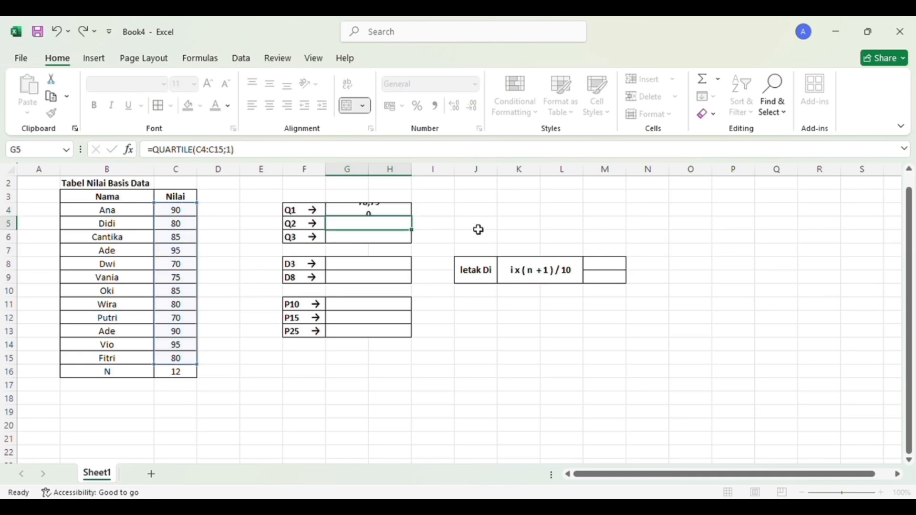
pyautogui.press('Return')
# Calculate Q2 in cell G5 with the formula =QUARTILE(C4:C15;2).
pyautogui.write('=QUARTILE(')
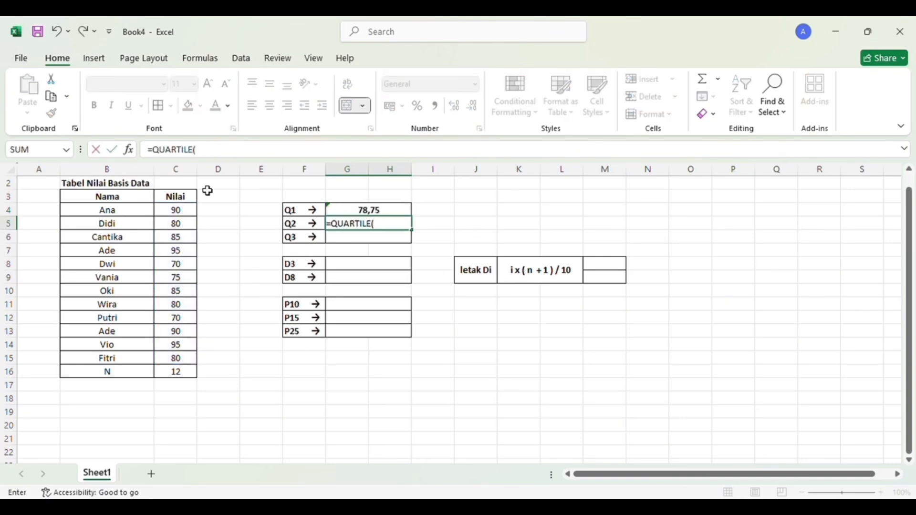
pyautogui.moveTo(187, 213); pyautogui.dragTo(180, 361)
pyautogui.write(';2)')
pyautogui.press('Return')
# Calculate Q3 in cell G6 with the formula =QUARTILE(C4:C15;3).
pyautogui.write('=QU')
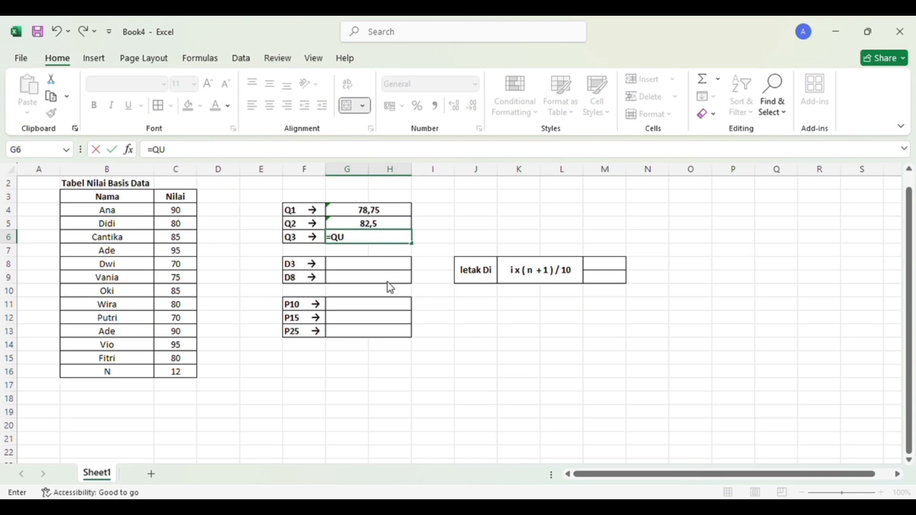
pyautogui.press('Tab')
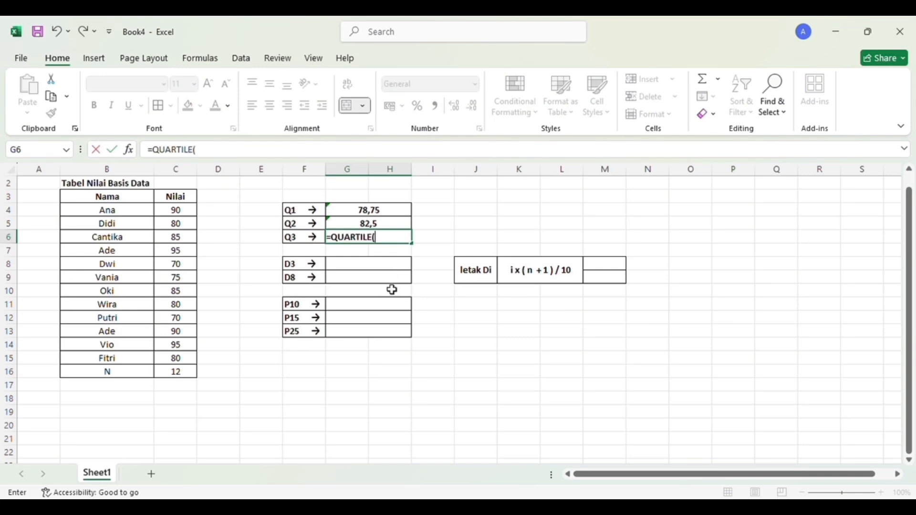
pyautogui.moveTo(188, 211); pyautogui.dragTo(196, 372)
pyautogui.write(';')
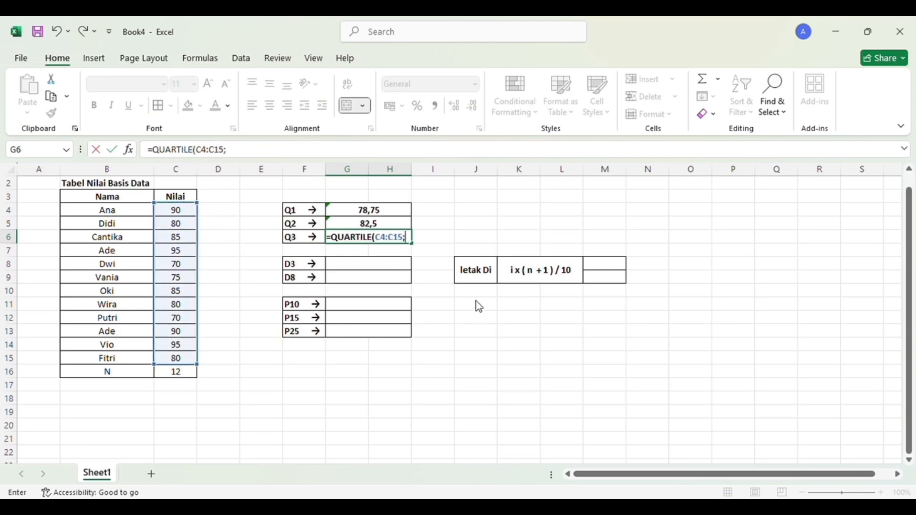
pyautogui.write('3)')
pyautogui.press('Return')
# Calculate the position of the third decile in cell M8 with the formula =3*(C16+1)/10.
pyautogui.click(613, 272)
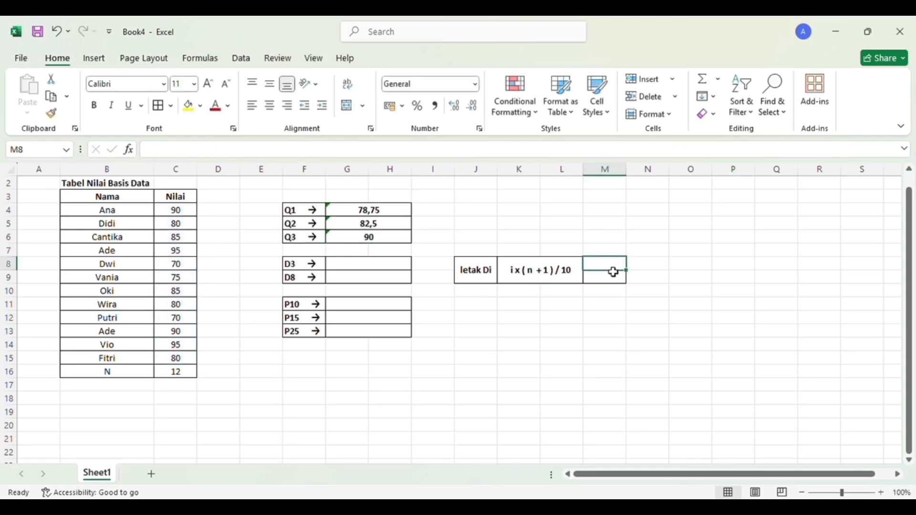
pyautogui.write('=3')
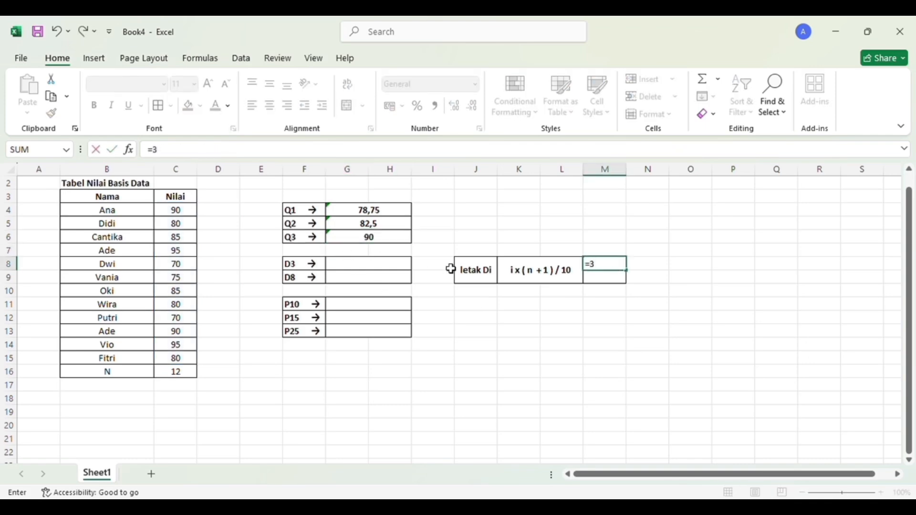
pyautogui.write('*(')
pyautogui.click(175, 374)
pyautogui.write('+')
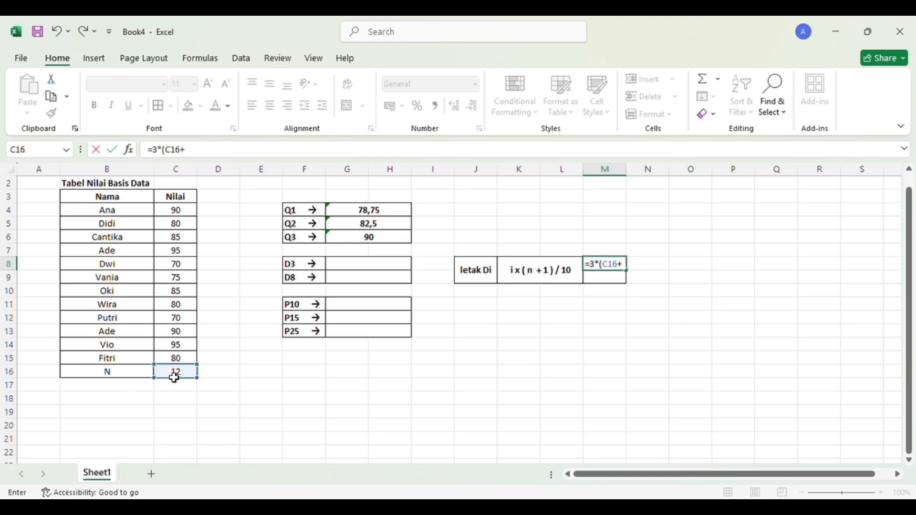
pyautogui.write('1)/10')
pyautogui.press('Return')
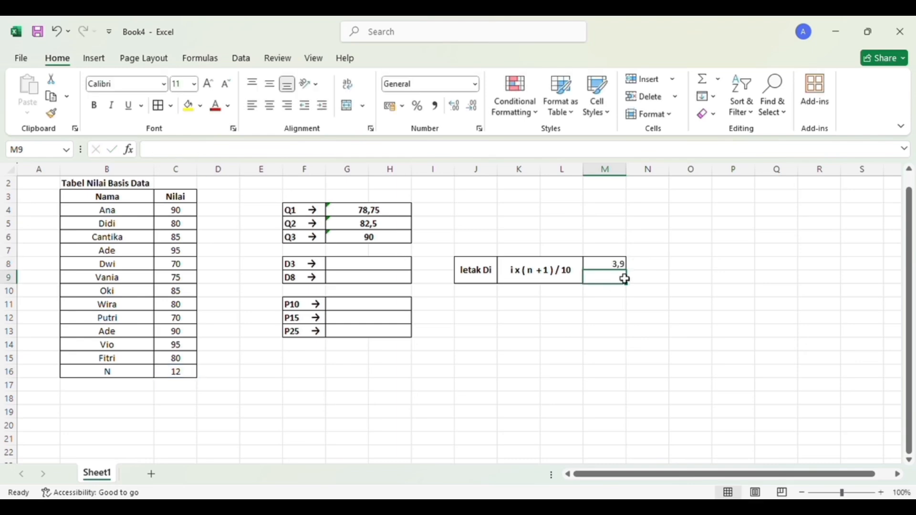
pyautogui.click(368, 268)
pyautogui.write('=')
pyautogui.press('Escape')
# Highlight the third data row, cells B6:C6, with a yellow fill.
pyautogui.moveTo(106, 237); pyautogui.dragTo(175, 238)
pyautogui.click(189, 105)
# Calculate D3 by interpolation in cell G8 with the formula =C6+0,9*(C7-C6).
pyautogui.click(349, 267)
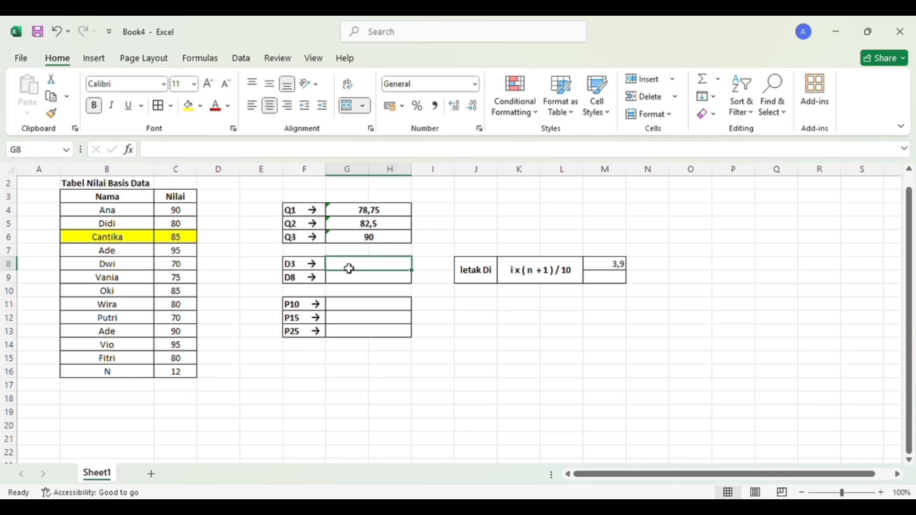
pyautogui.write('=')
pyautogui.click(190, 239)
pyautogui.write('+0,9*(')
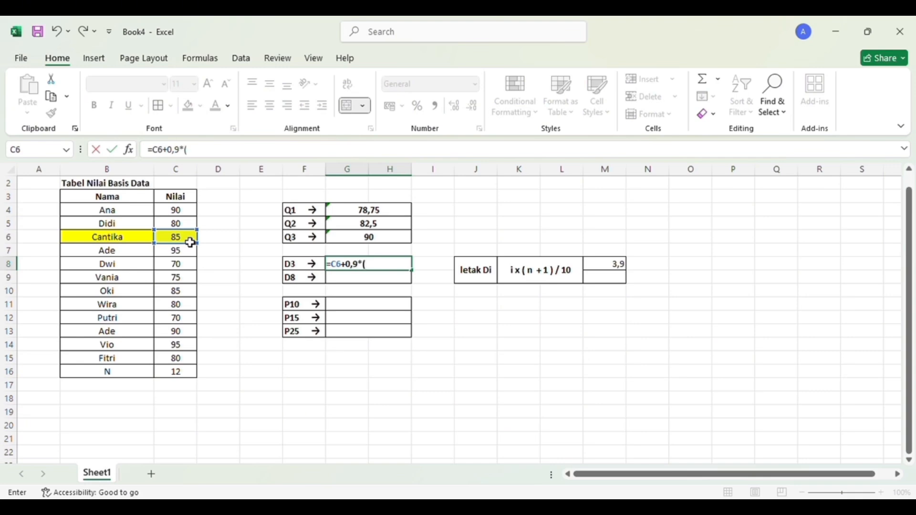
pyautogui.click(181, 251)
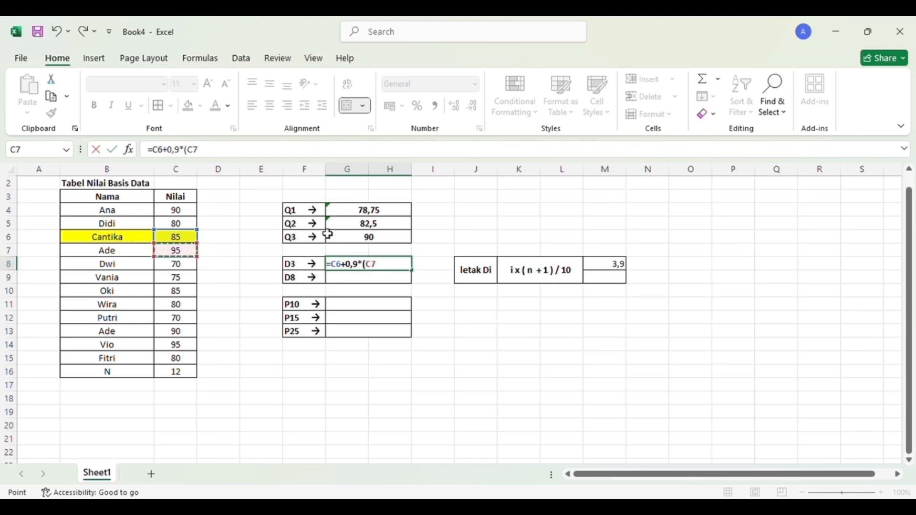
pyautogui.write('-')
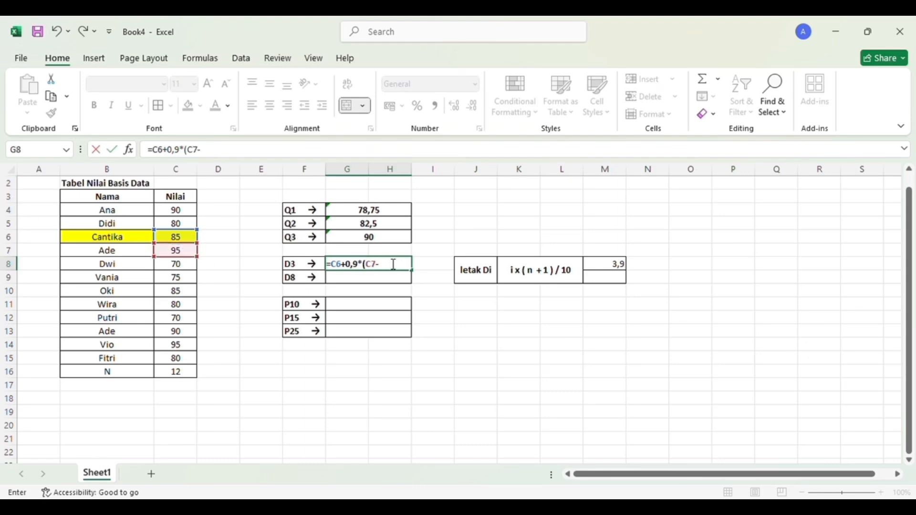
pyautogui.click(191, 242)
pyautogui.write(')')
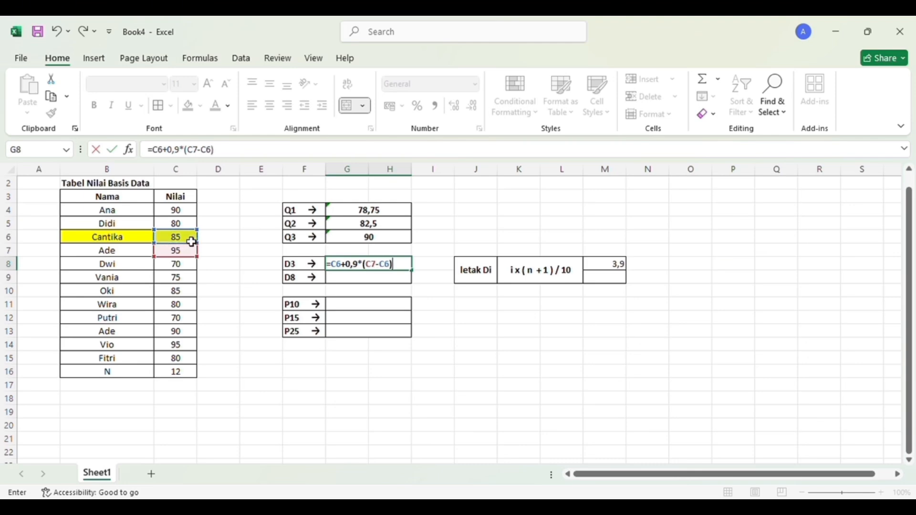
pyautogui.press('Return')
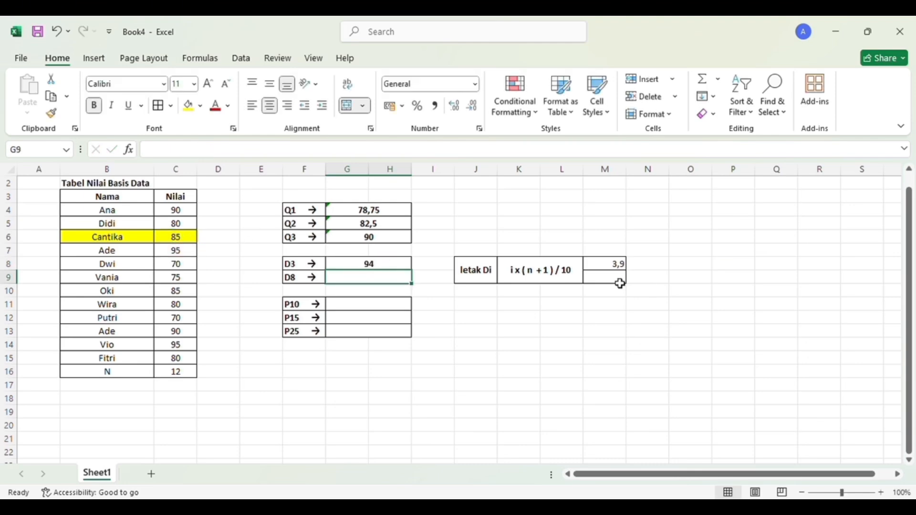
# Write the note "rumus interpolasi = (Xn+d*(Xn+1-Xn)" in cell J10 below the decile position table.
pyautogui.click(491, 298)
pyautogui.write('rumu')
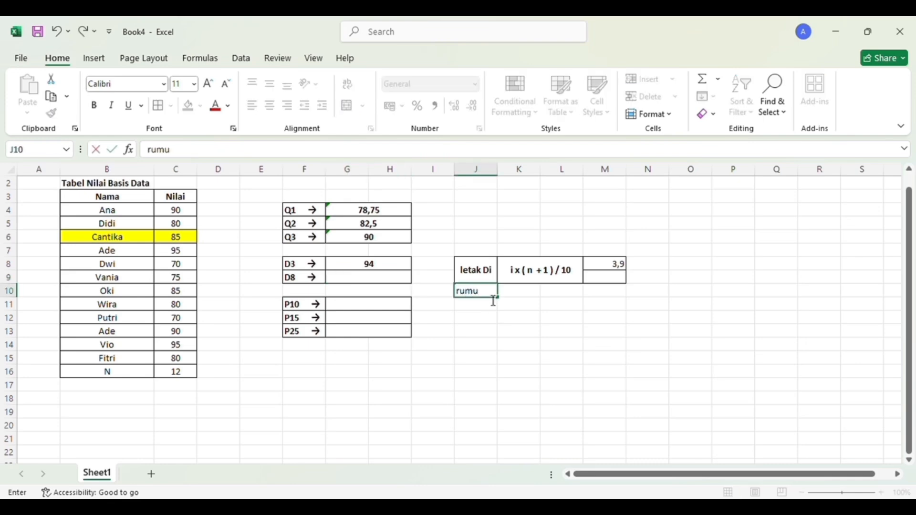
pyautogui.write('s interpolasi')
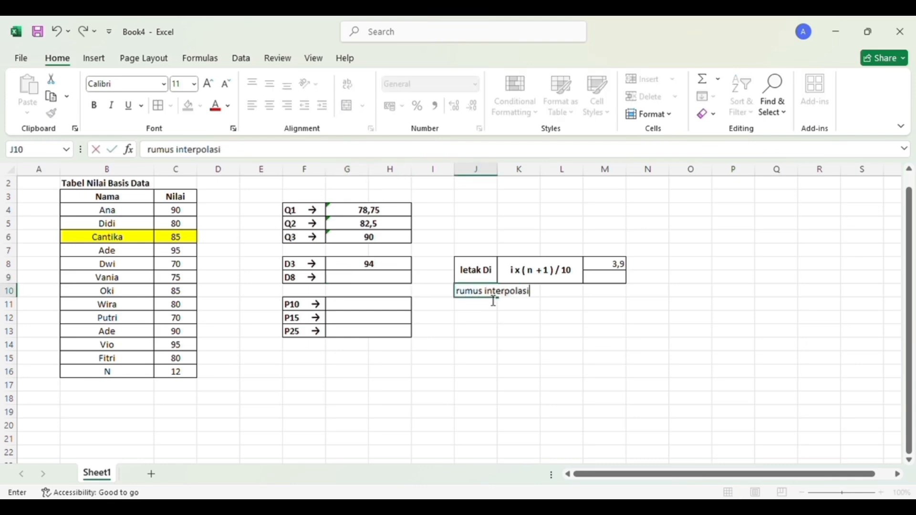
pyautogui.write(' = (Xn+d')
pyautogui.press('BackSpace')
pyautogui.write('(Xn+1-Xn)')
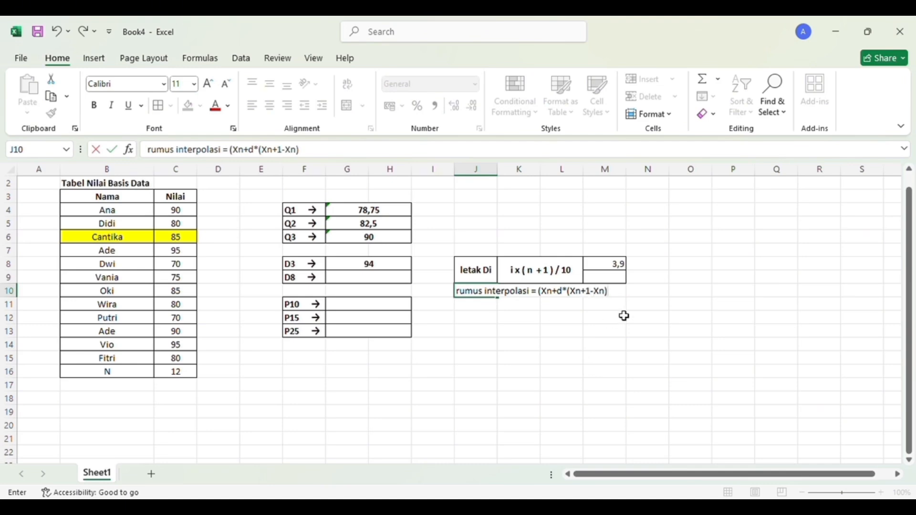
# Calculate the position of the eighth decile in cell M9 with the formula =8*(C16+1)/10.
pyautogui.click(604, 277)
pyautogui.write('=8')
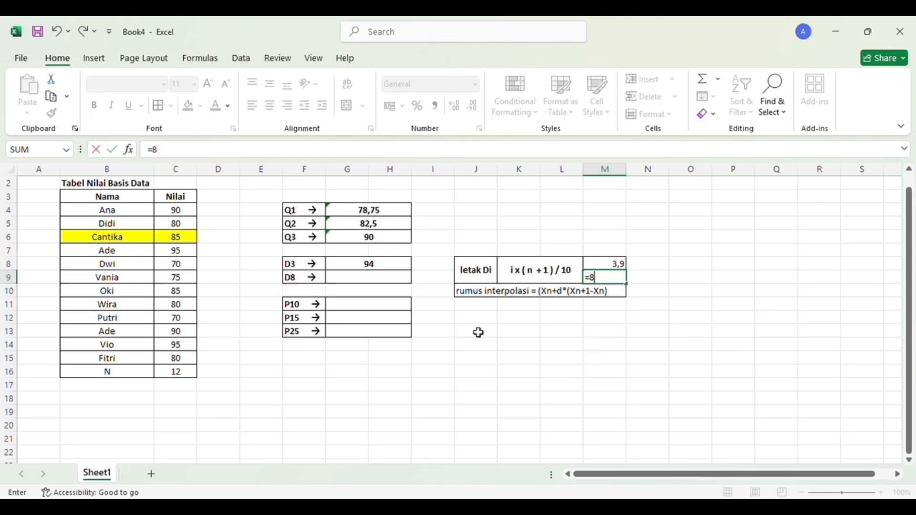
pyautogui.write('*(')
pyautogui.click(180, 375)
pyautogui.write('+1)/10')
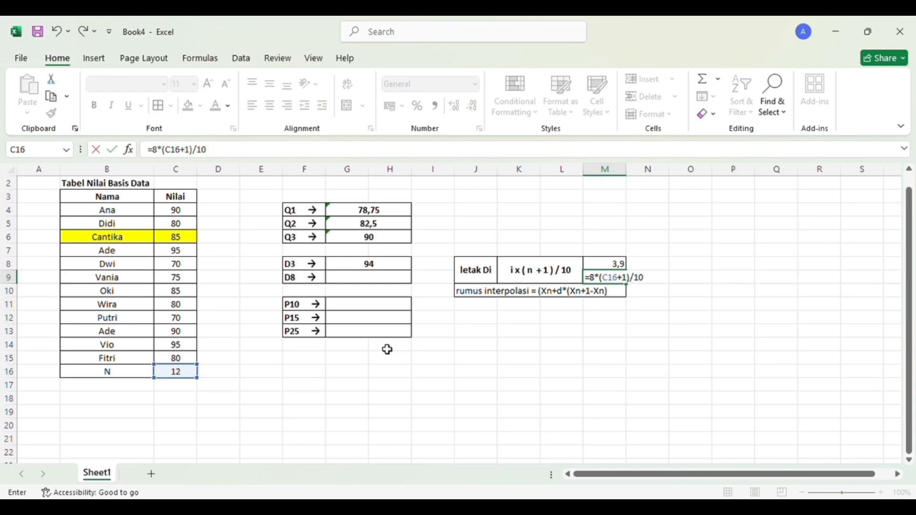
pyautogui.press('Return')
# Calculate D8 by interpolation in cell G9 with the formula =C13+0,4*(C14-C13).
pyautogui.click(367, 278)
pyautogui.write('=')
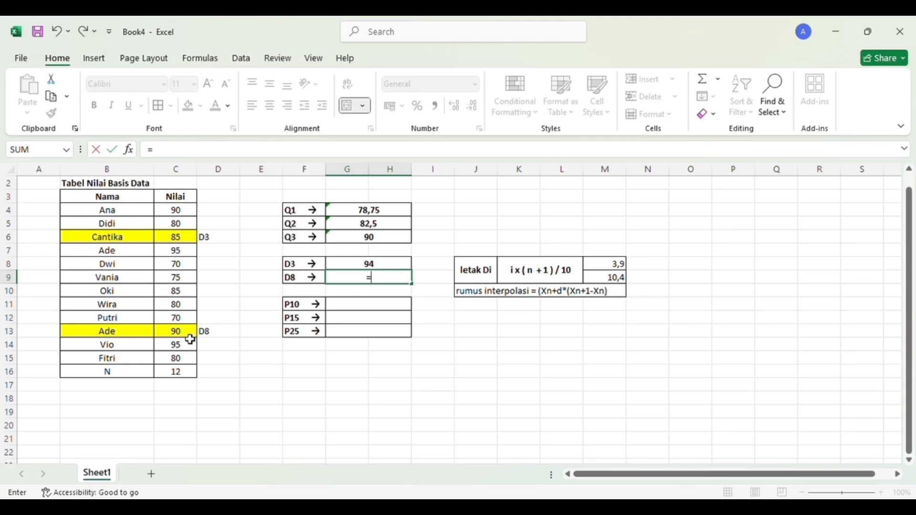
pyautogui.click(176, 335)
pyautogui.write('+0,4')
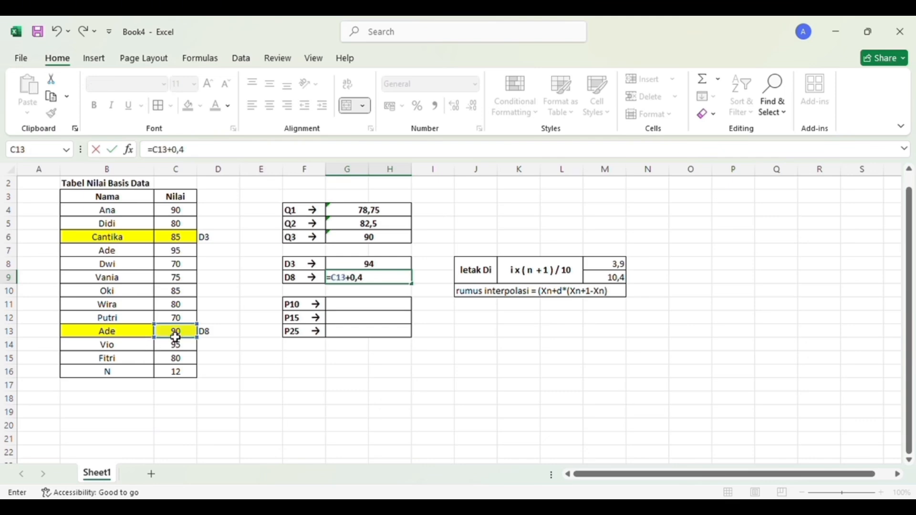
pyautogui.write('&')
pyautogui.press('BackSpace')
pyautogui.write('*(')
pyautogui.click(175, 352)
pyautogui.write('-')
pyautogui.click(180, 332)
pyautogui.write(')')
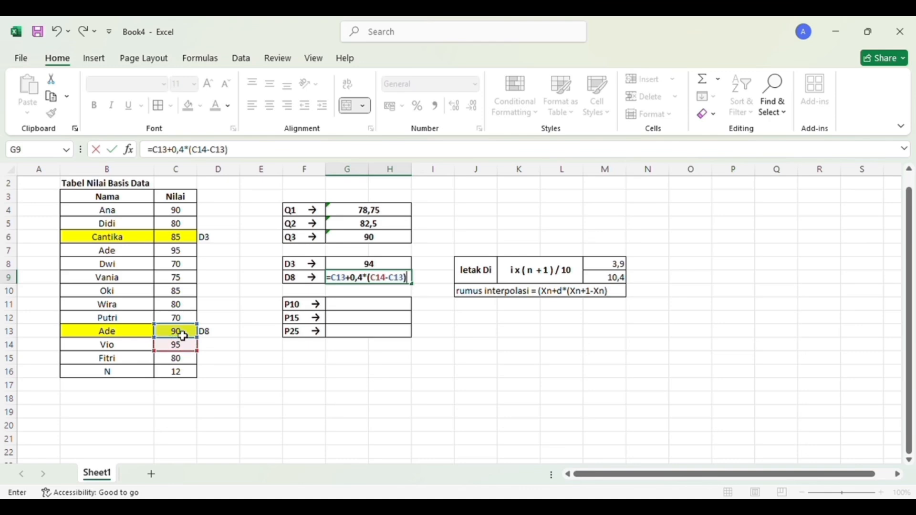
pyautogui.press('Return')
# Calculate P10 in cell G11 with the formula =PERCENTILE.INC(C4:C15;(10/100)).
pyautogui.click(399, 307)
pyautogui.write('=')
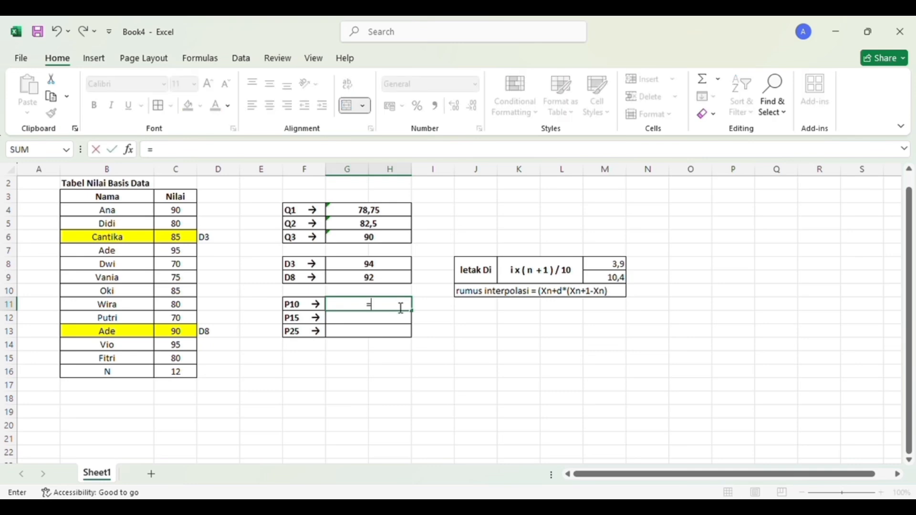
pyautogui.write('PER')
pyautogui.doubleClick(436, 334)
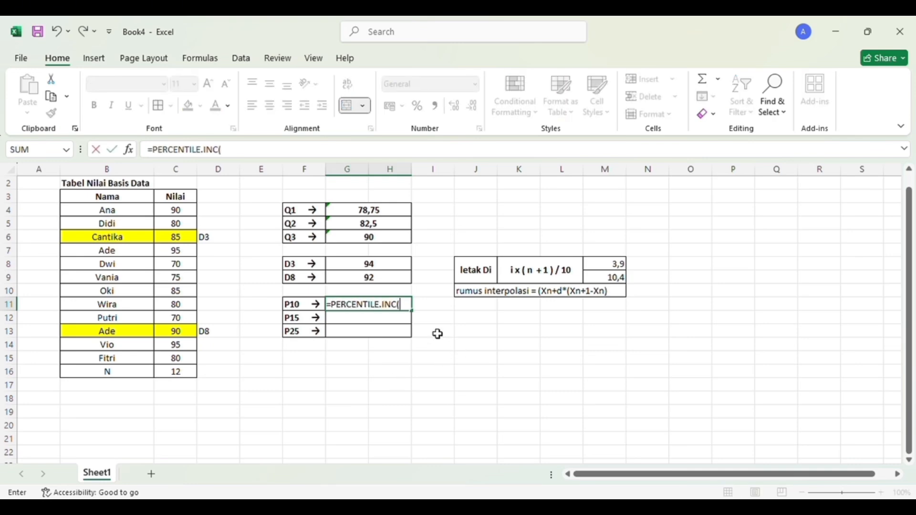
pyautogui.moveTo(176, 210); pyautogui.dragTo(176, 359)
pyautogui.write(';(10')
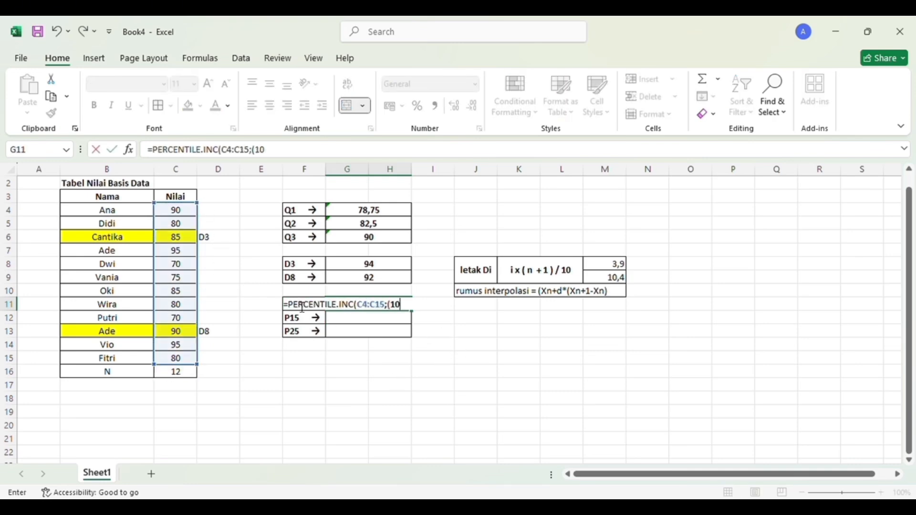
pyautogui.write('/100))')
pyautogui.press('Return')
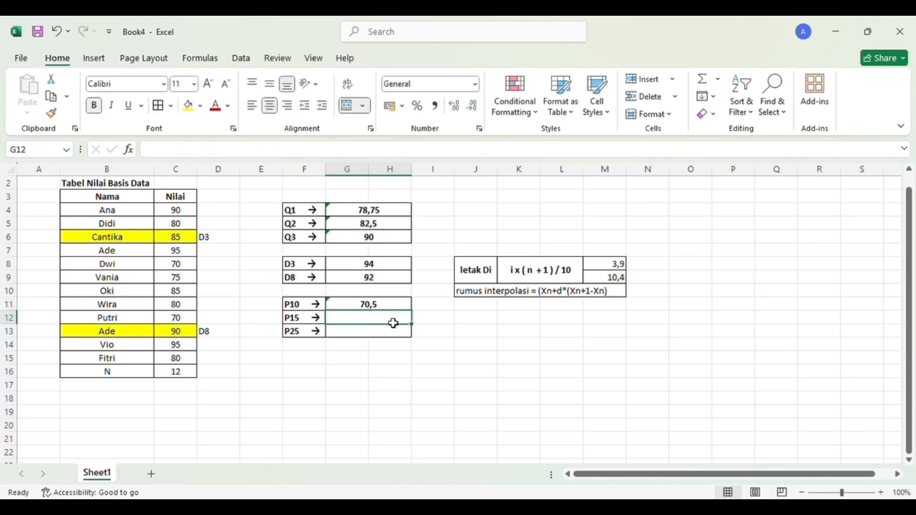
# Calculate P15 in cell G12 with the formula =PERCENTILE.INC(C4:C15;(15/100)).
pyautogui.write('=PER')
pyautogui.doubleClick(412, 345)
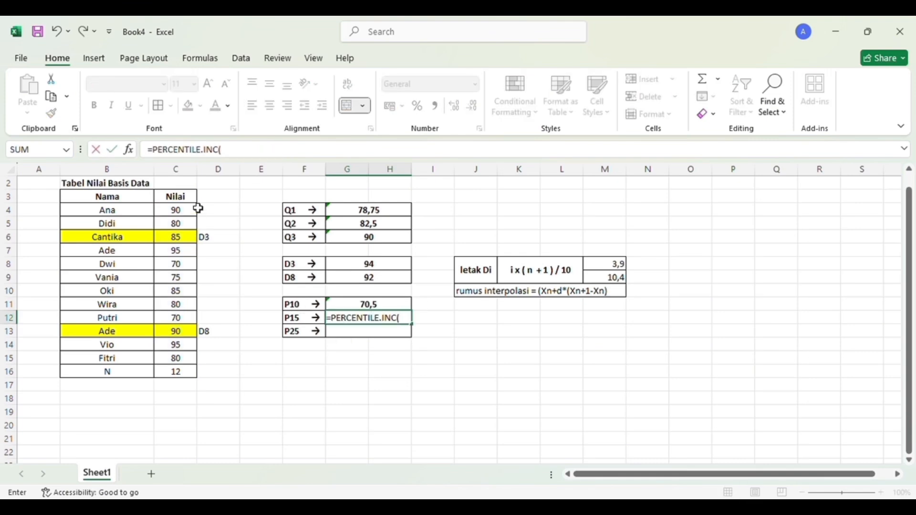
pyautogui.moveTo(184, 210); pyautogui.dragTo(174, 360)
pyautogui.write(';(15/100')
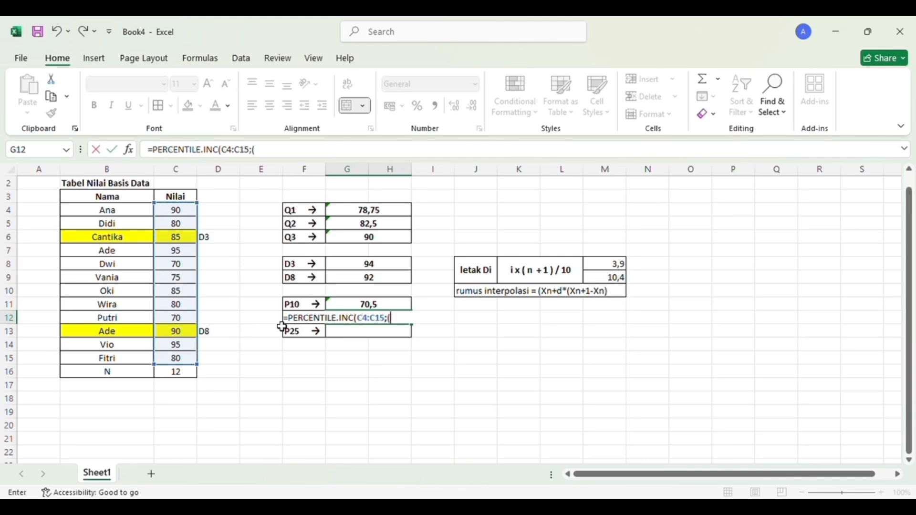
pyautogui.write(')')
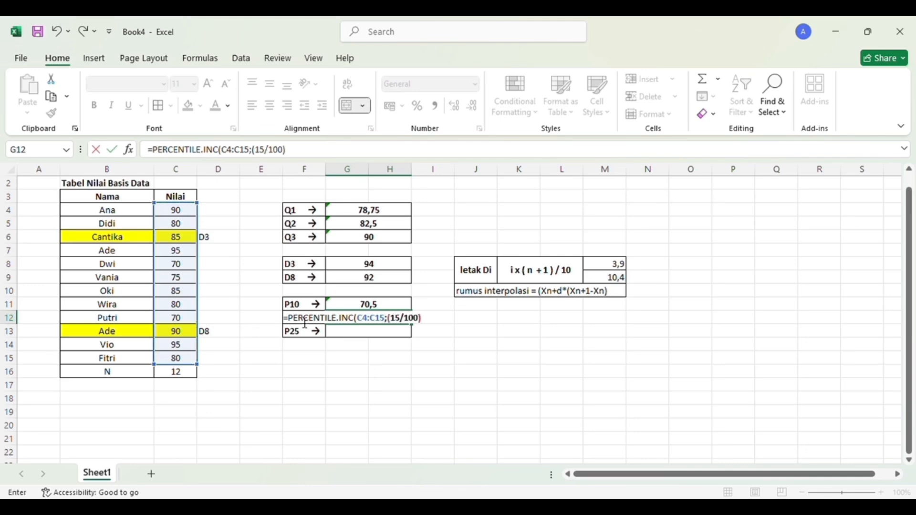
pyautogui.write(')')
pyautogui.press('Return')
# Calculate P25 in cell G13 with the formula =PERCENTILE.INC(C4:C15;(25/100)).
pyautogui.doubleClick(383, 339)
pyautogui.write('=')
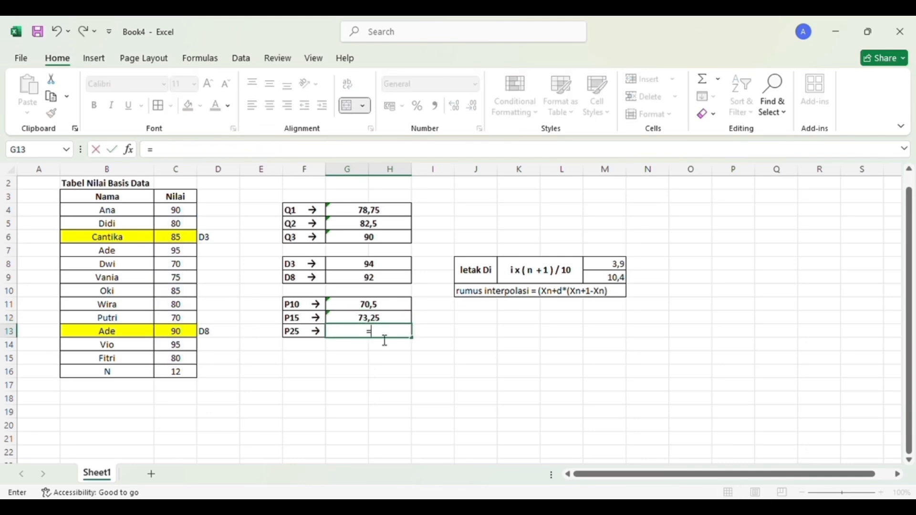
pyautogui.write('PE')
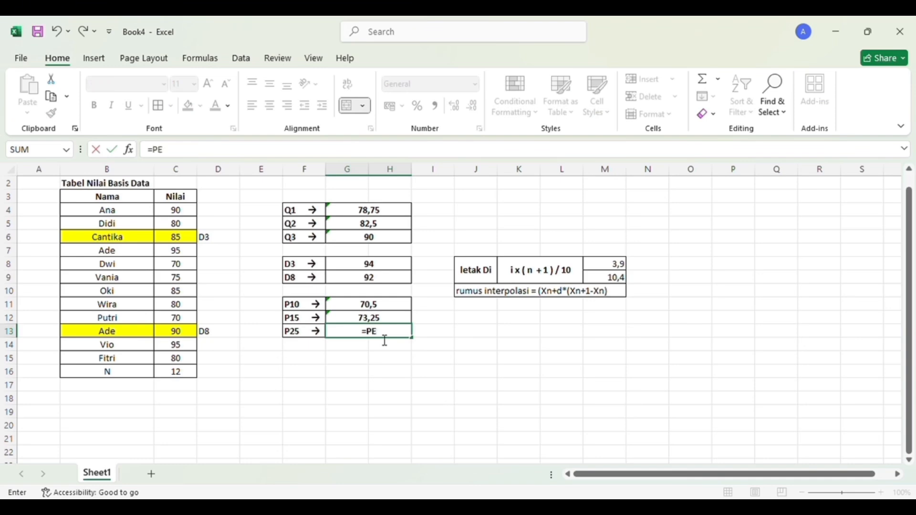
pyautogui.doubleClick(420, 372)
pyautogui.moveTo(190, 212); pyautogui.dragTo(189, 359)
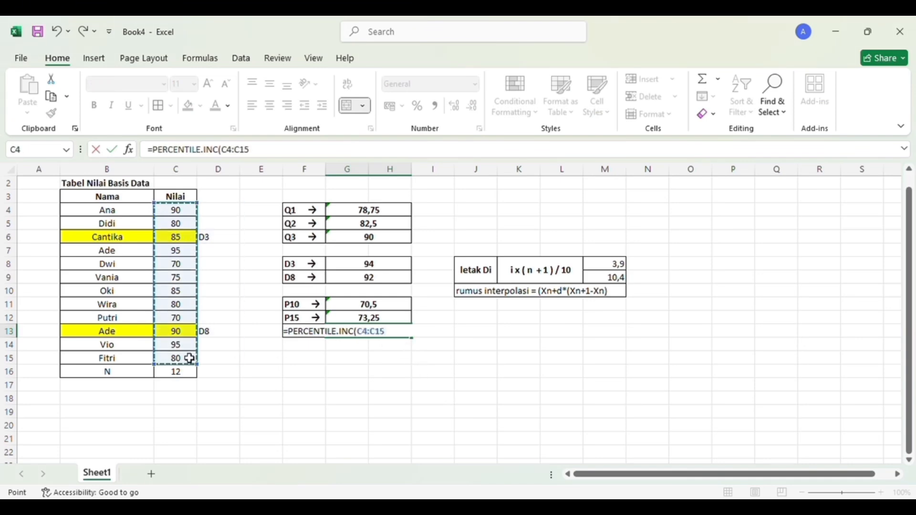
pyautogui.write(';(25/100)')
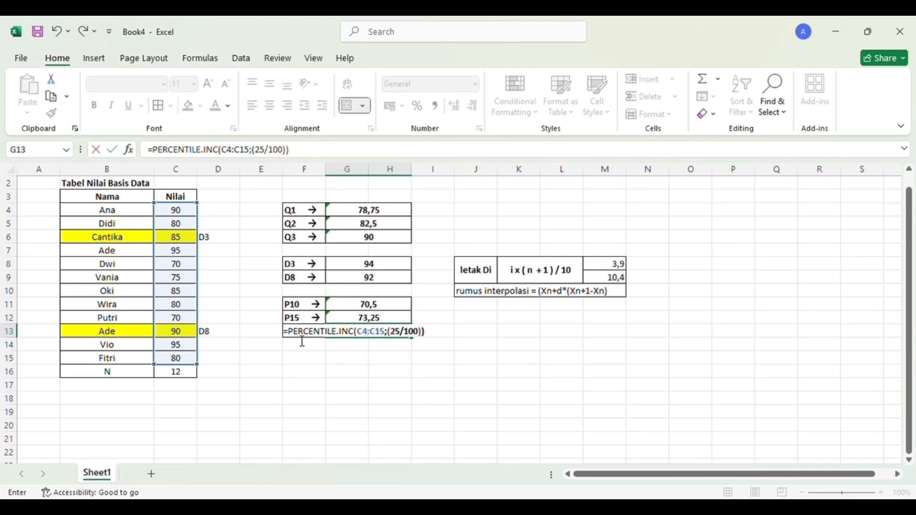
pyautogui.press('Return')
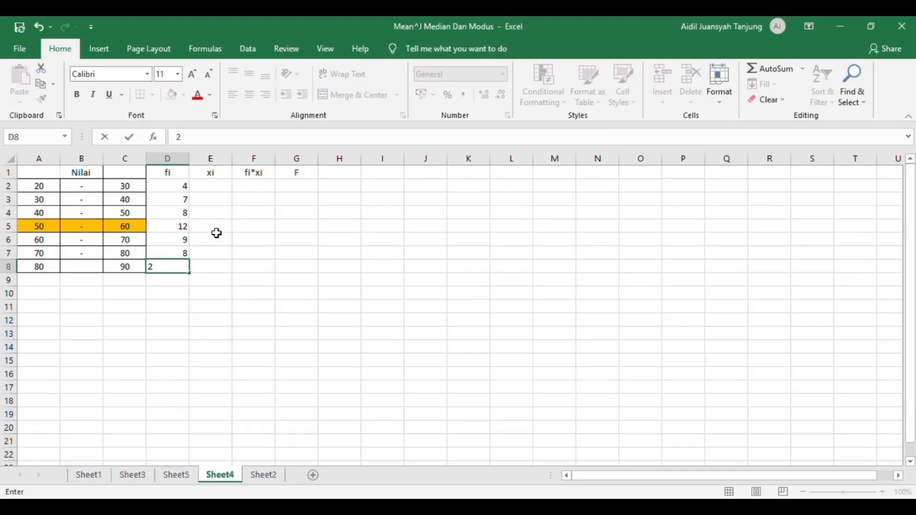
# Calculate the first xi value in cell E2 of the frequency table with the formula =A2+C2/2.
pyautogui.click(220, 186)
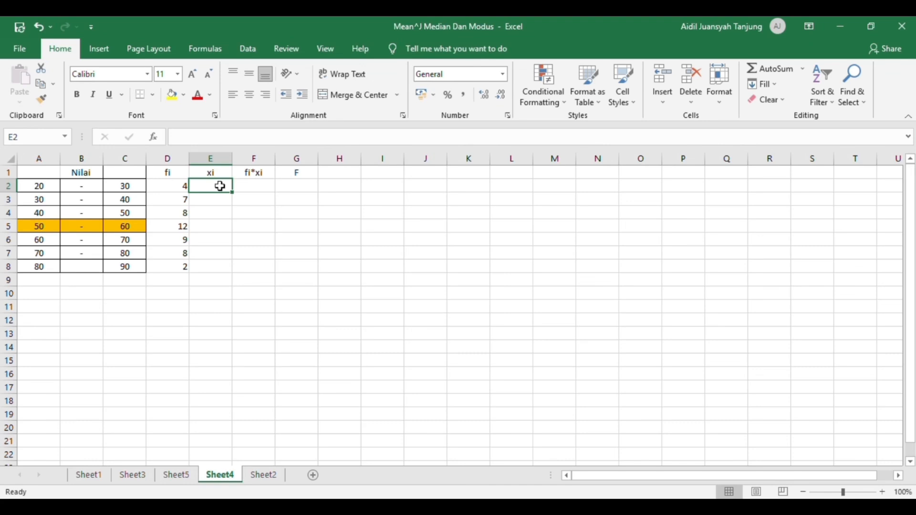
pyautogui.write('=')
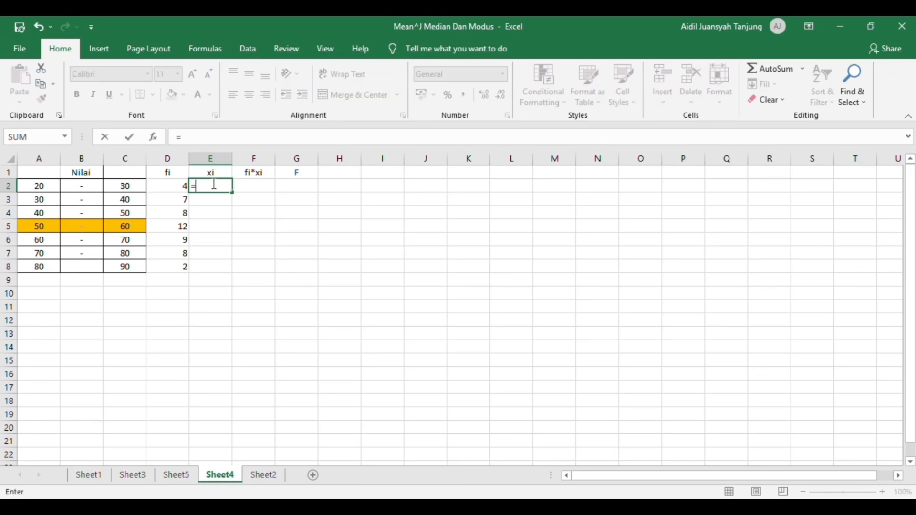
pyautogui.click(40, 188)
pyautogui.write('+')
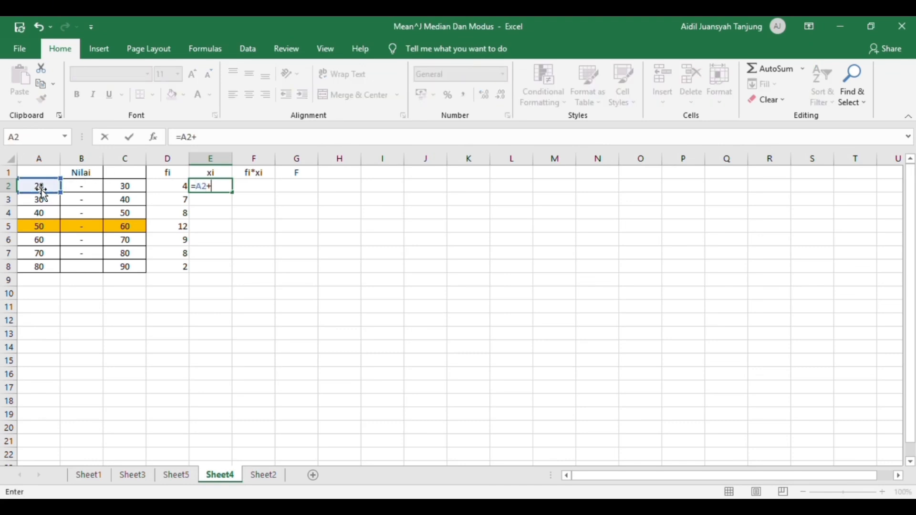
pyautogui.click(127, 188)
pyautogui.write('/2')
pyautogui.press('Return')
# Fill the xi formula from E2 down through E8.
pyautogui.click(208, 184)
pyautogui.hotkey('ctrl', 'c')
pyautogui.moveTo(233, 192); pyautogui.dragTo(231, 270)
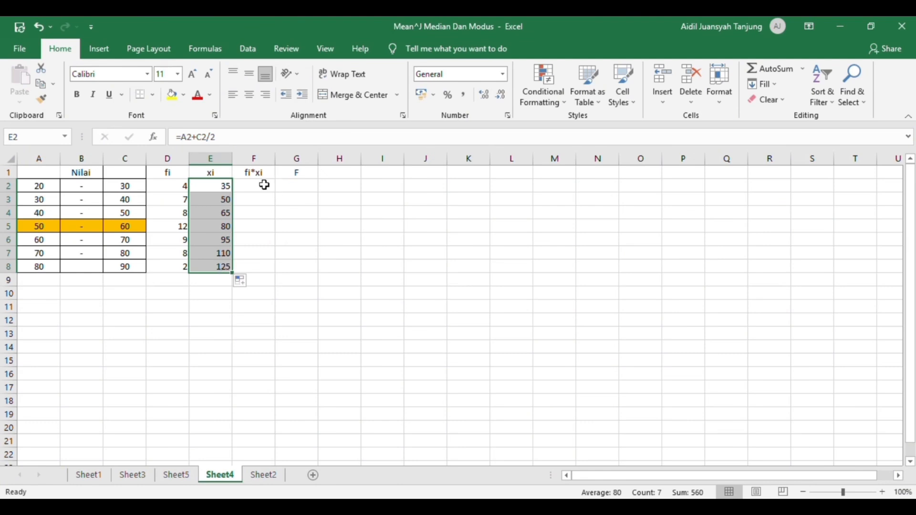
# Calculate the first fi*xi product in cell F2 with the formula =D2*E2.
pyautogui.click(262, 186)
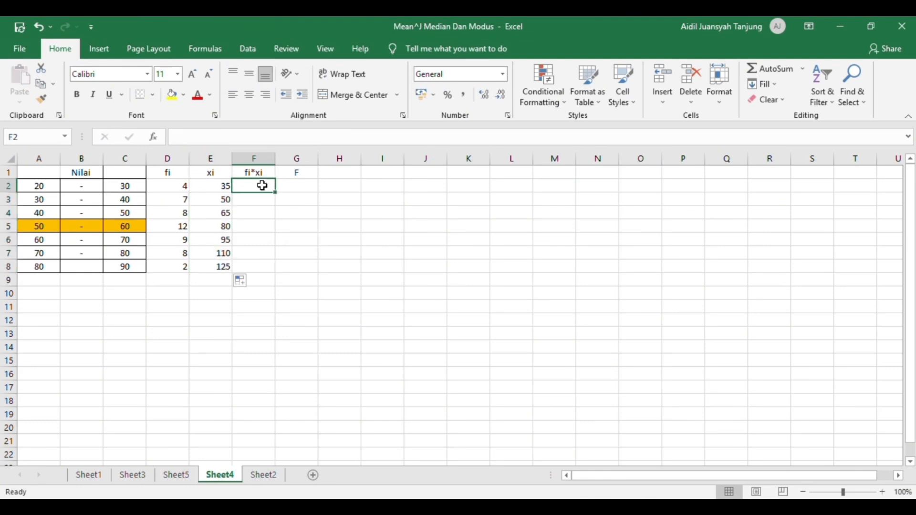
pyautogui.write('=')
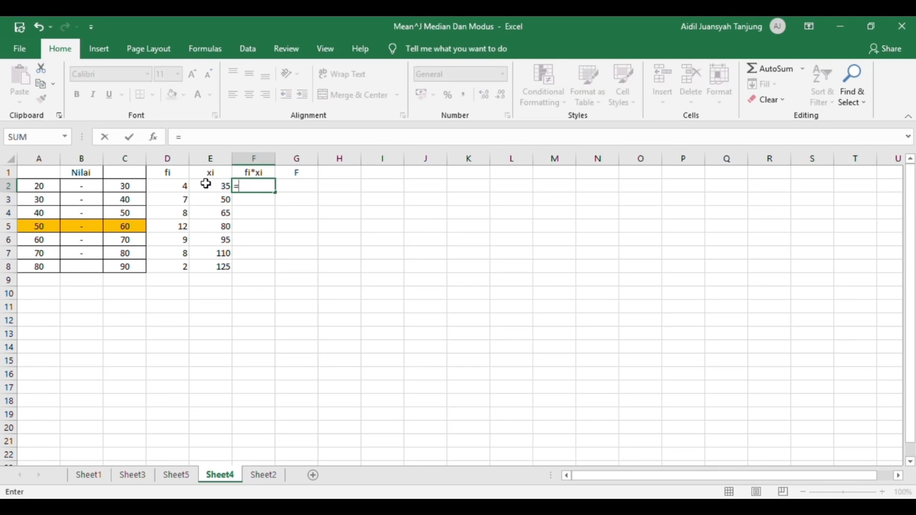
pyautogui.click(179, 185)
pyautogui.write('*')
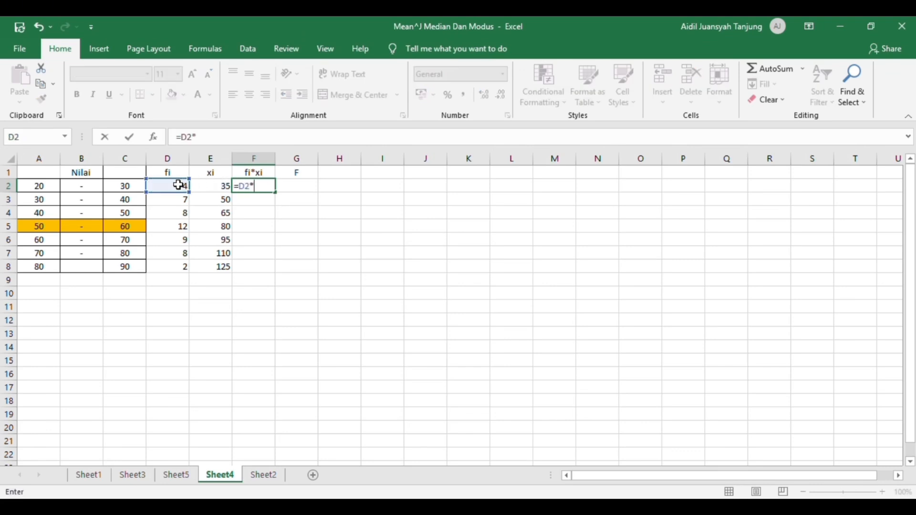
pyautogui.click(209, 187)
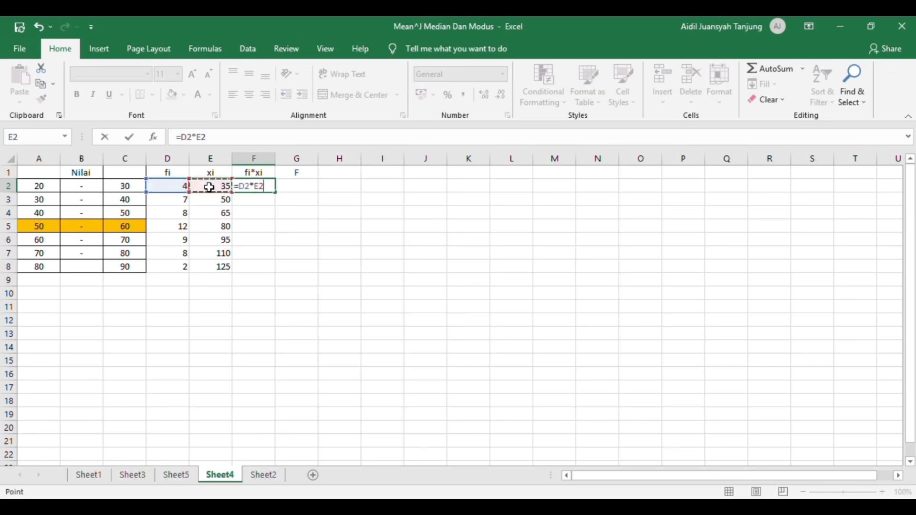
pyautogui.press('Return')
# Fill the fi*xi formula from F2 down through F8.
pyautogui.click(250, 186)
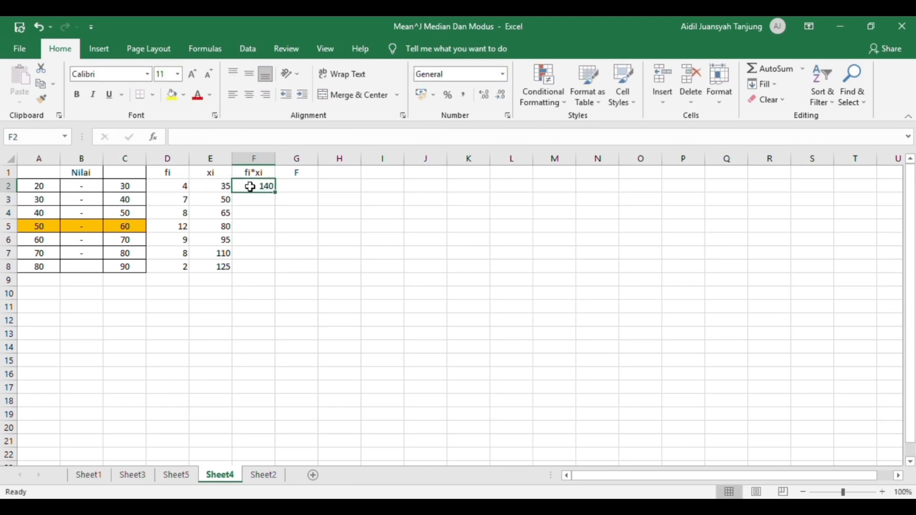
pyautogui.hotkey('ctrl', 'c')
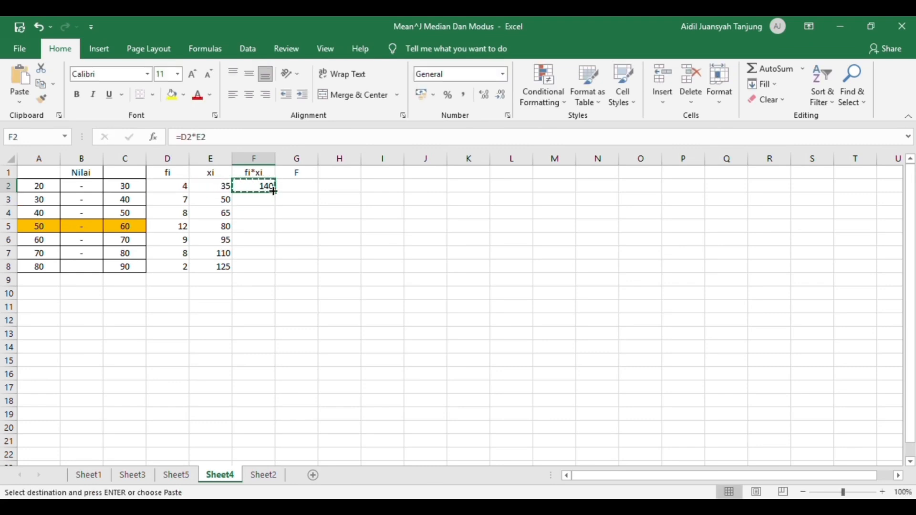
pyautogui.moveTo(274, 191); pyautogui.dragTo(265, 270)
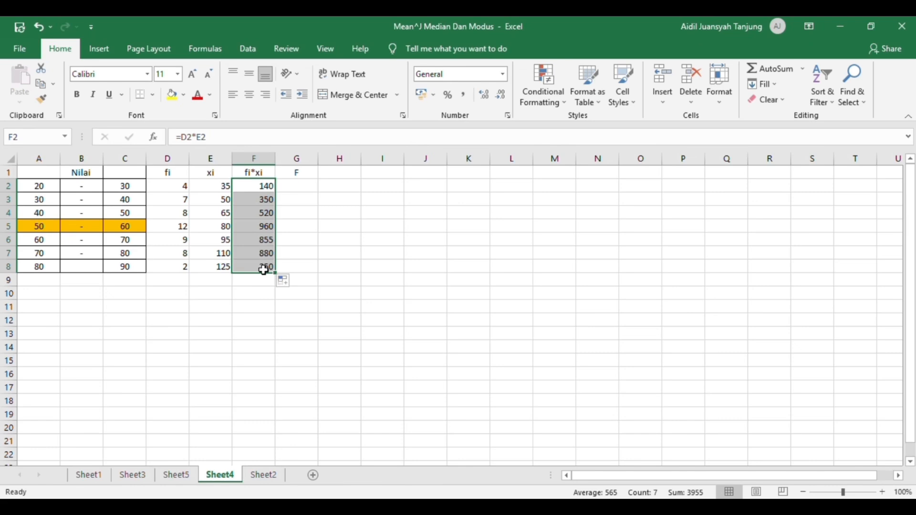
# Label cell C9 as Jumlah and total the fi column in D9 with =SUM(D2:D8).
pyautogui.click(139, 279)
pyautogui.write('Jumlah')
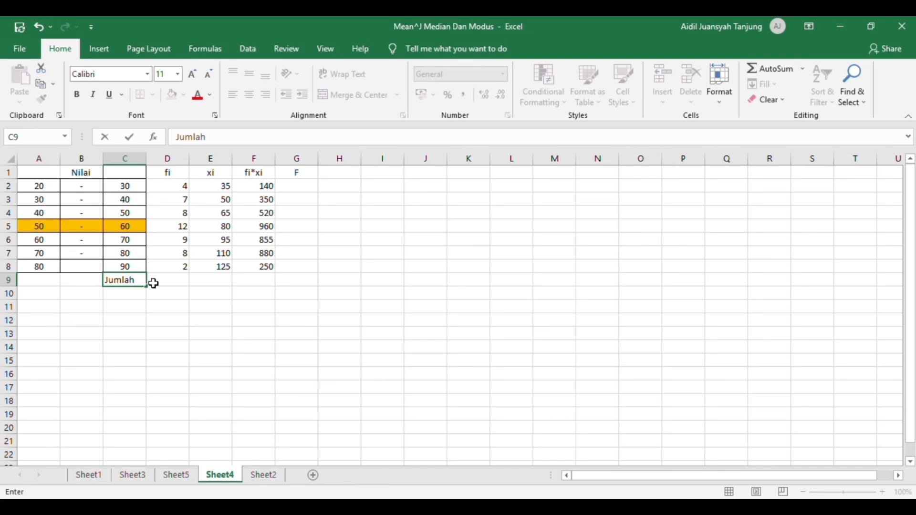
pyautogui.click(154, 284)
pyautogui.write('=SU')
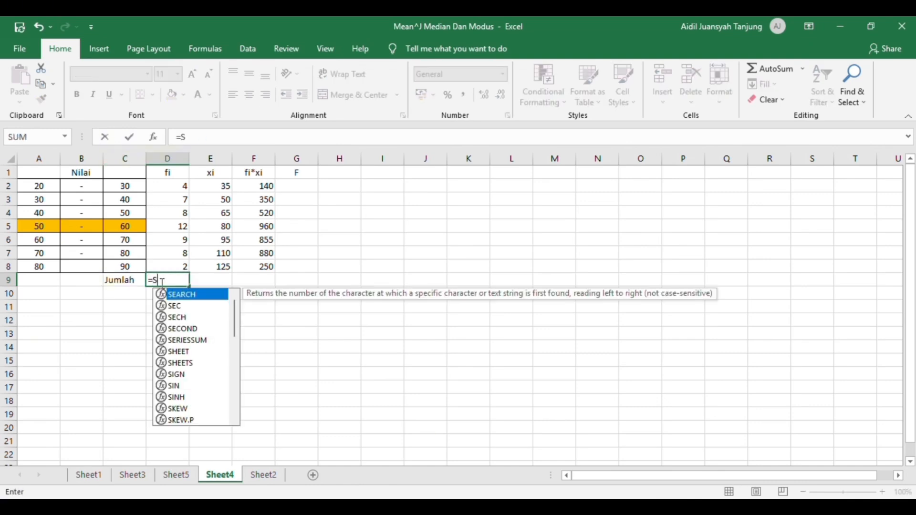
pyautogui.doubleClick(178, 317)
pyautogui.moveTo(174, 186); pyautogui.dragTo(169, 270)
pyautogui.press('Return')
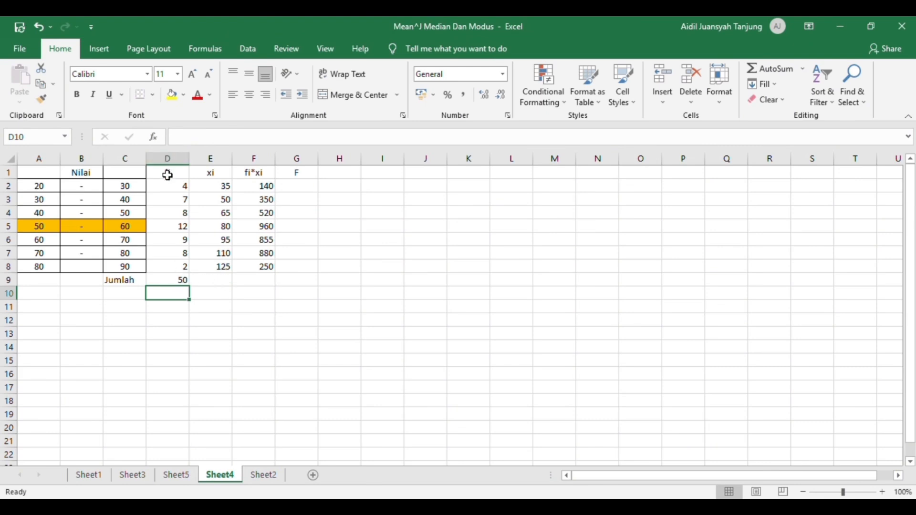
# Add cell borders to the range D1:F8 and to the Jumlah cells C9:D9.
pyautogui.moveTo(168, 174); pyautogui.dragTo(258, 264)
pyautogui.click(153, 94)
pyautogui.click(163, 209)
pyautogui.moveTo(120, 280); pyautogui.dragTo(172, 280)
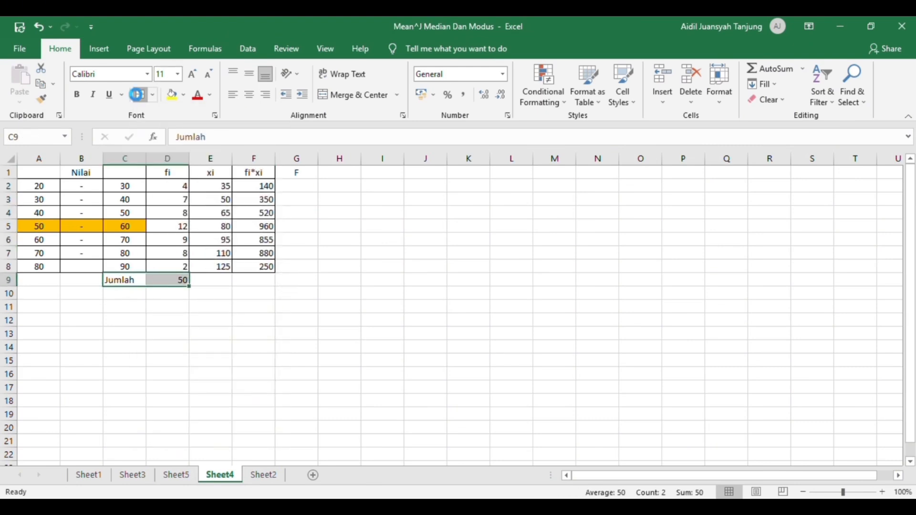
pyautogui.click(178, 333)
# Total the fi*xi column in cell F9 with =SUM(F2:F8) and add a border to that cell.
pyautogui.moveTo(254, 186); pyautogui.dragTo(253, 223)
pyautogui.click(247, 282)
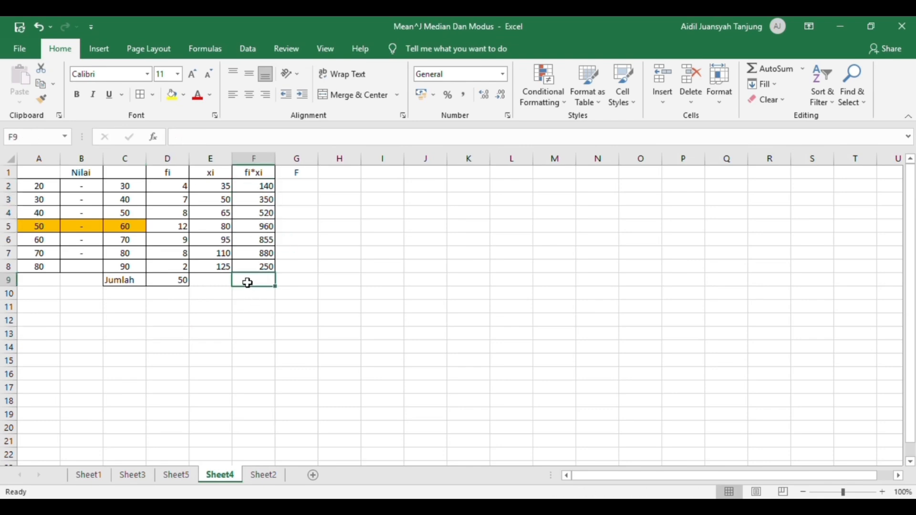
pyautogui.write('=SU')
pyautogui.doubleClick(266, 322)
pyautogui.moveTo(253, 185); pyautogui.dragTo(247, 271)
pyautogui.press('Return')
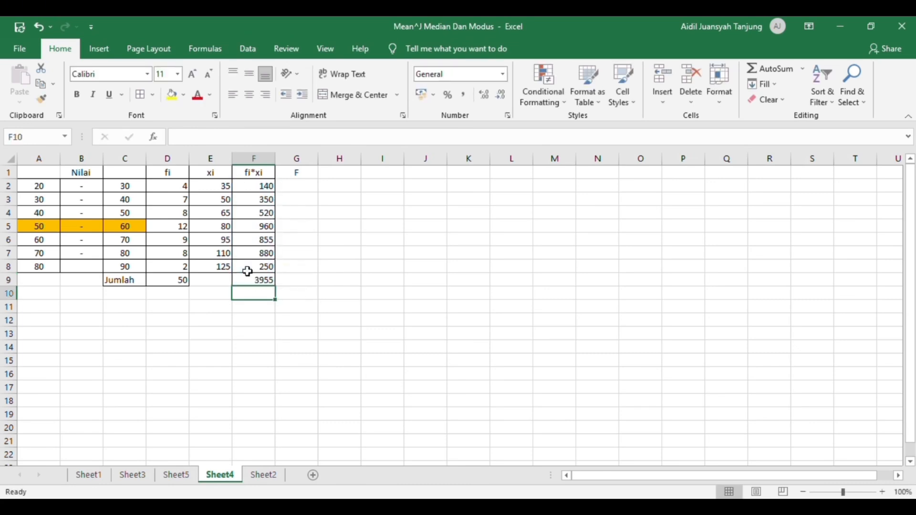
pyautogui.click(239, 280)
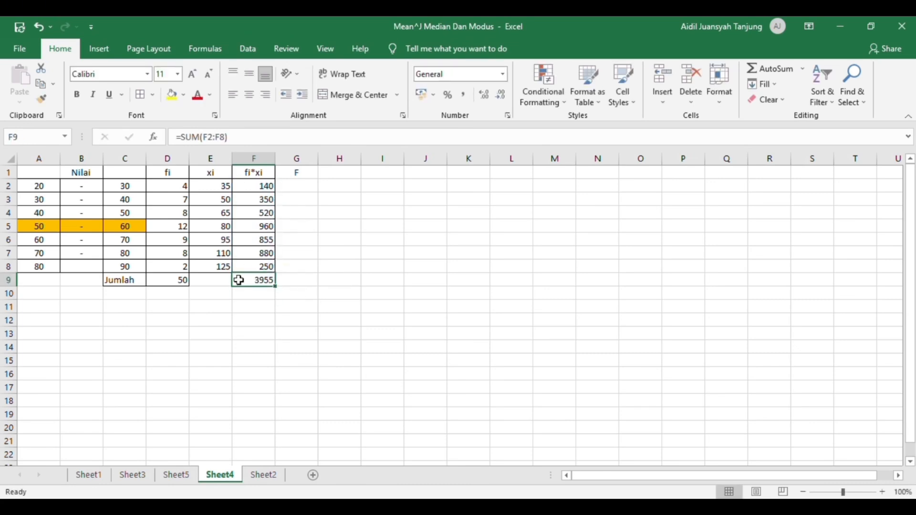
# Start the cumulative frequency column F with 4 in cell G2 and the formula =G2+D3 in G3.
pyautogui.click(292, 186)
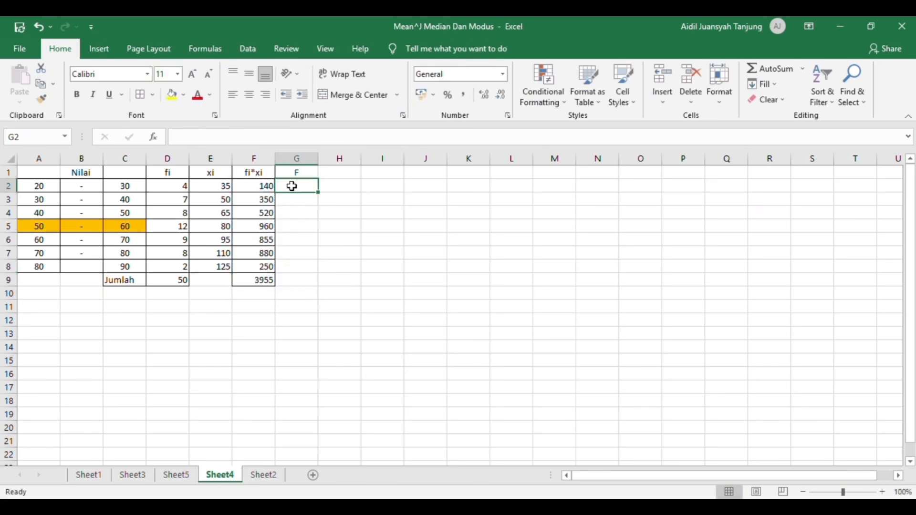
pyautogui.write('4')
pyautogui.press('Return')
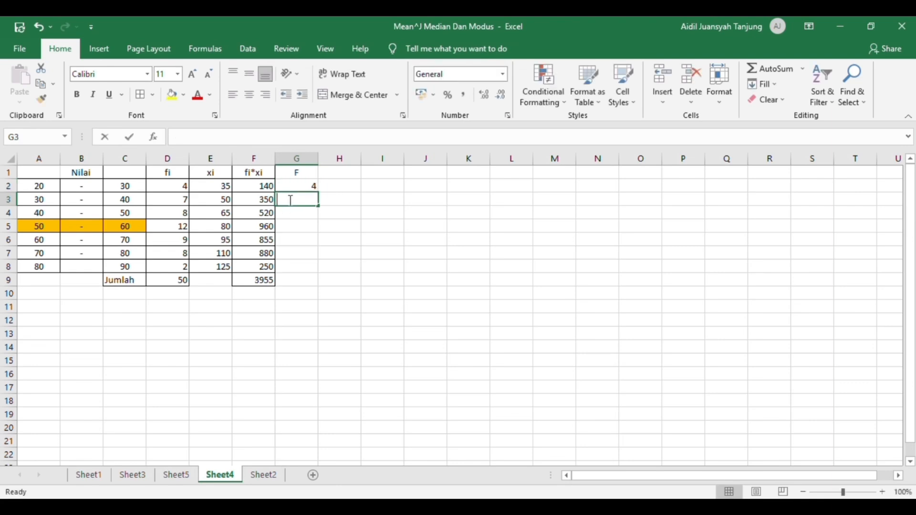
pyautogui.write('=')
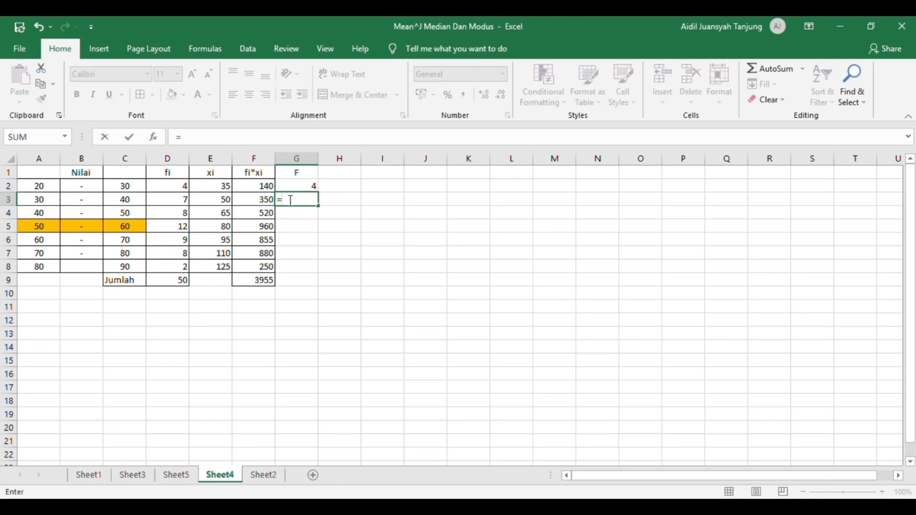
pyautogui.click(289, 185)
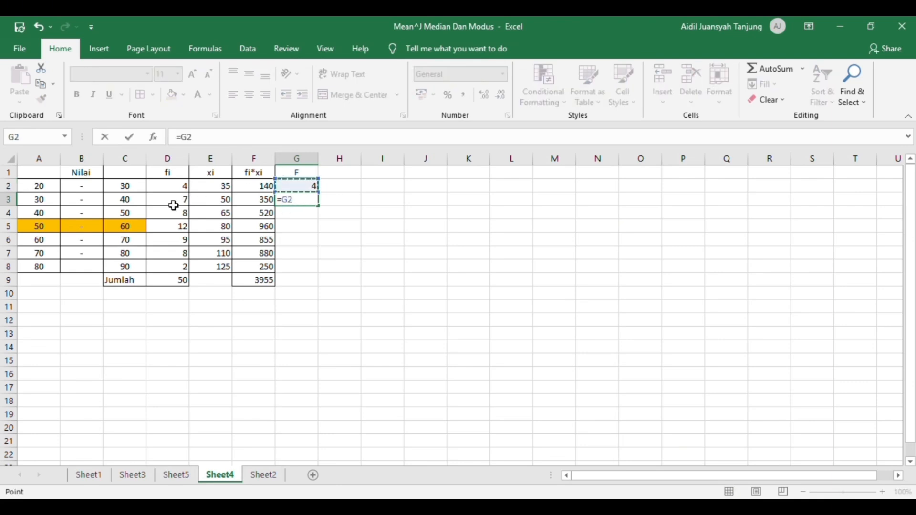
pyautogui.write('+')
pyautogui.click(172, 199)
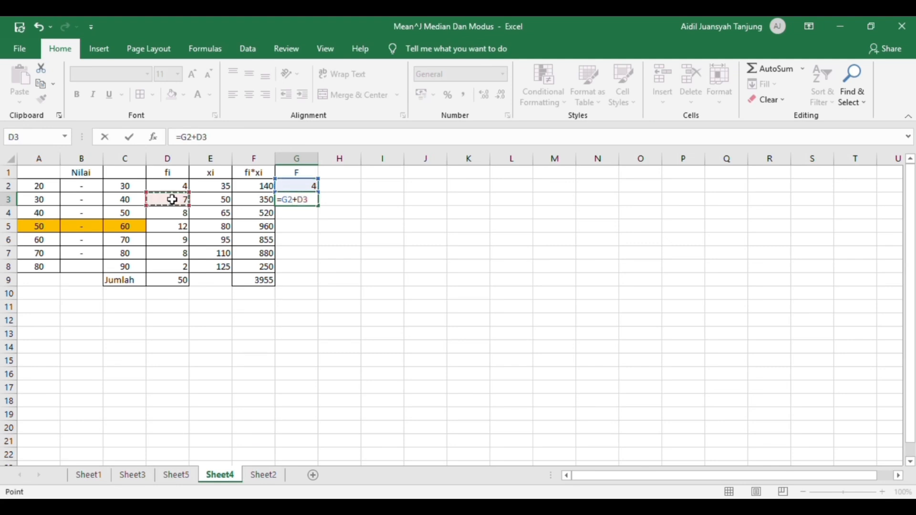
pyautogui.press('Return')
# Fill the cumulative frequency formula from G3 down through G8 and add borders to G1:G8.
pyautogui.click(308, 199)
pyautogui.rightClick(308, 199)
pyautogui.click(337, 216)
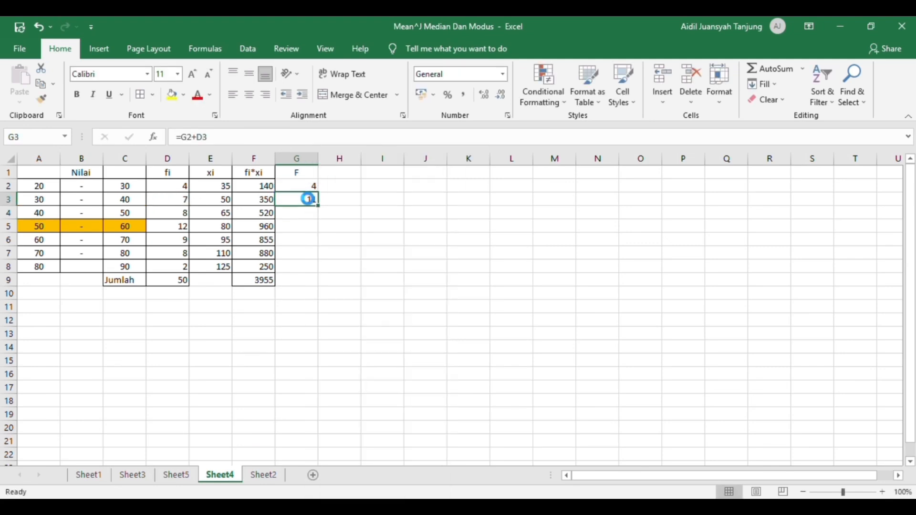
pyautogui.moveTo(306, 204); pyautogui.dragTo(315, 269)
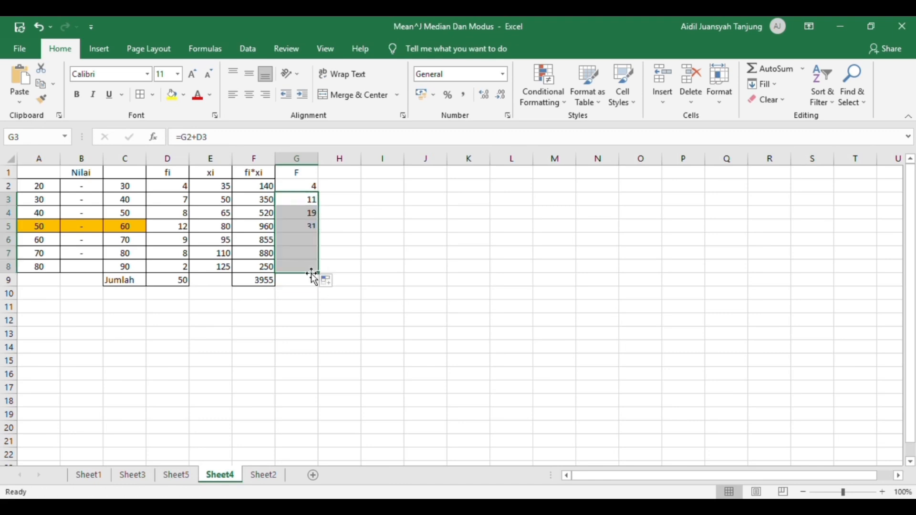
pyautogui.click(303, 173)
pyautogui.moveTo(303, 173); pyautogui.dragTo(305, 267)
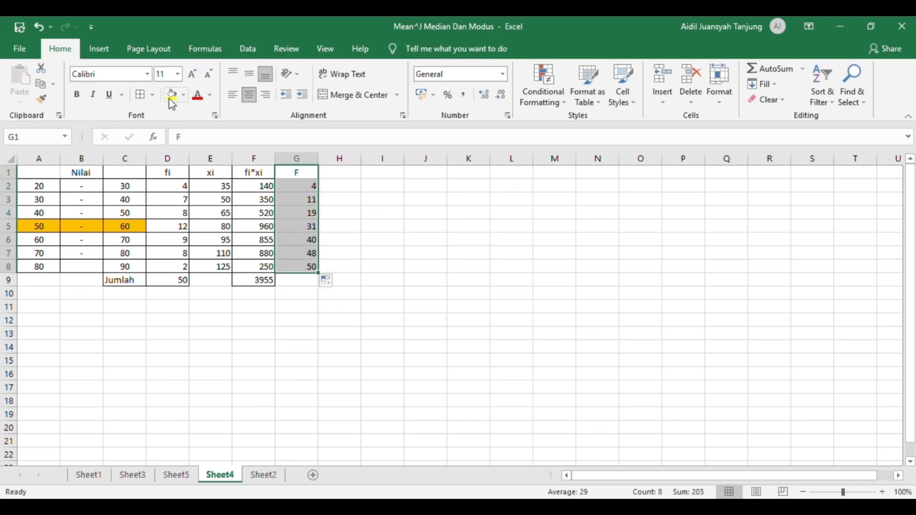
# Enter the label Mean in cell C12 below the frequency table.
pyautogui.click(127, 319)
pyautogui.write('Media')
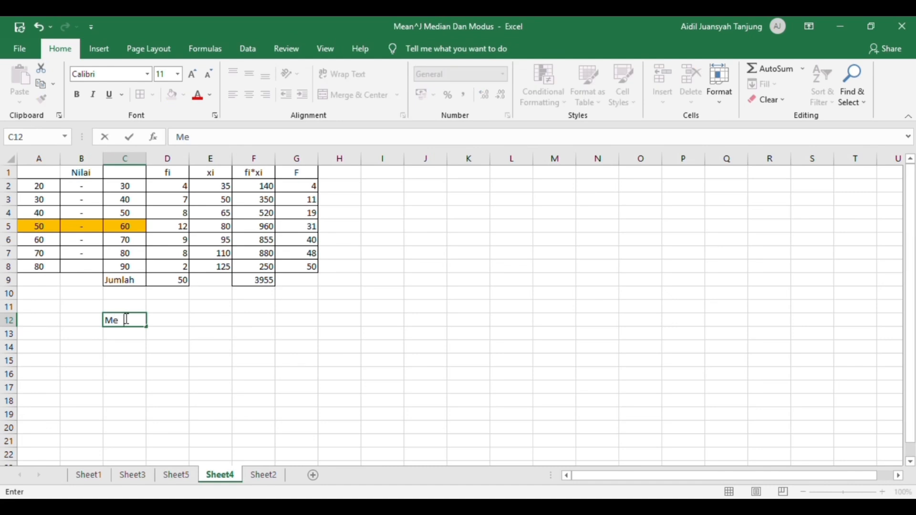
pyautogui.press('BackSpace')
pyautogui.press('BackSpace')
pyautogui.press('BackSpace')
pyautogui.press('BackSpace')
# Calculate the mean in cell D12 with the formula =F9/D9.
pyautogui.click(168, 321)
pyautogui.write('=')
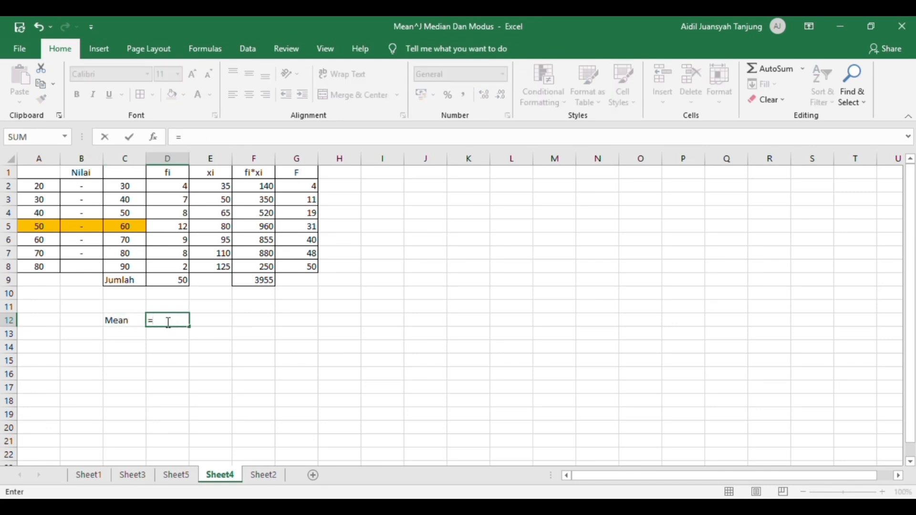
pyautogui.click(249, 282)
pyautogui.write('/')
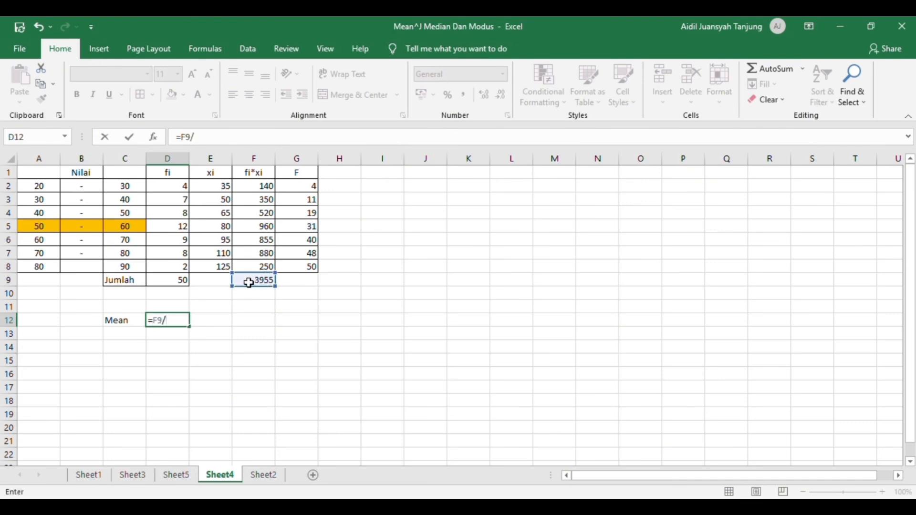
pyautogui.click(171, 279)
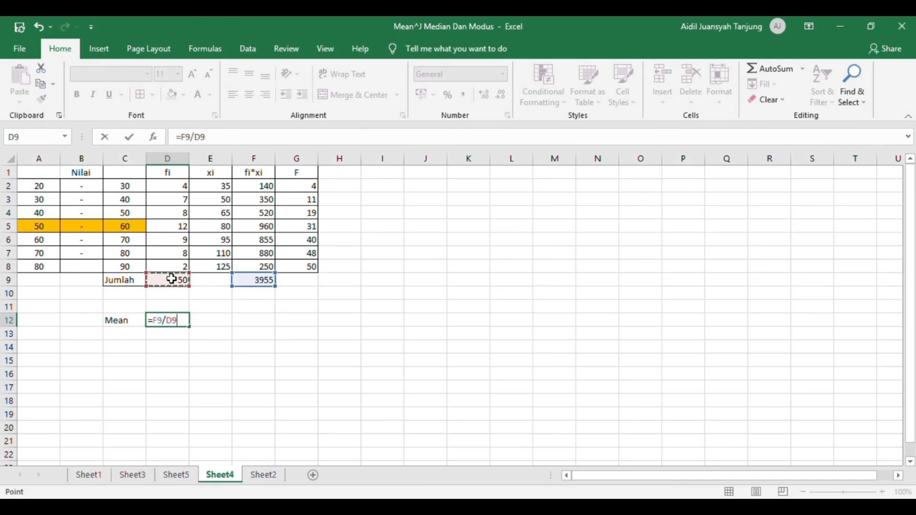
pyautogui.press('Return')
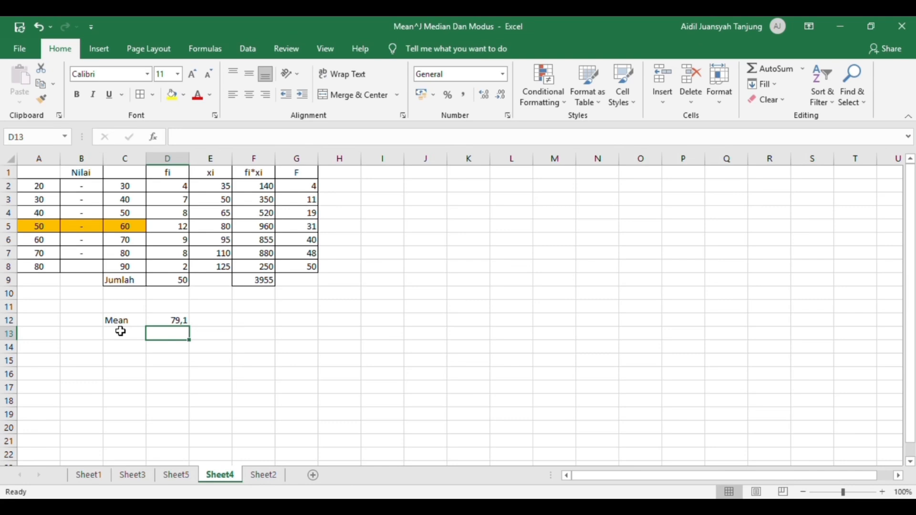
# Enter the labels Median in C14 and n/2 in C15, and compute n/2 in D15 with =D9/2.
pyautogui.click(123, 346)
pyautogui.write('Median')
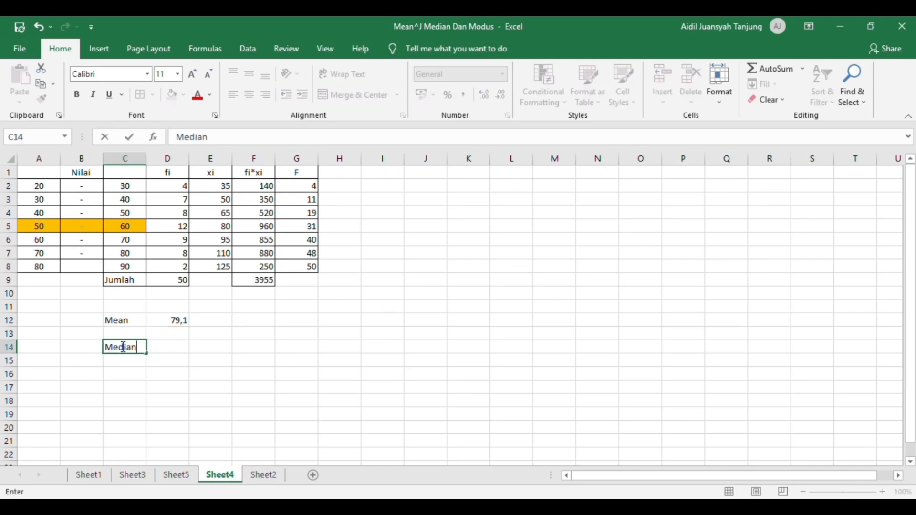
pyautogui.press('Return')
pyautogui.write('n/')
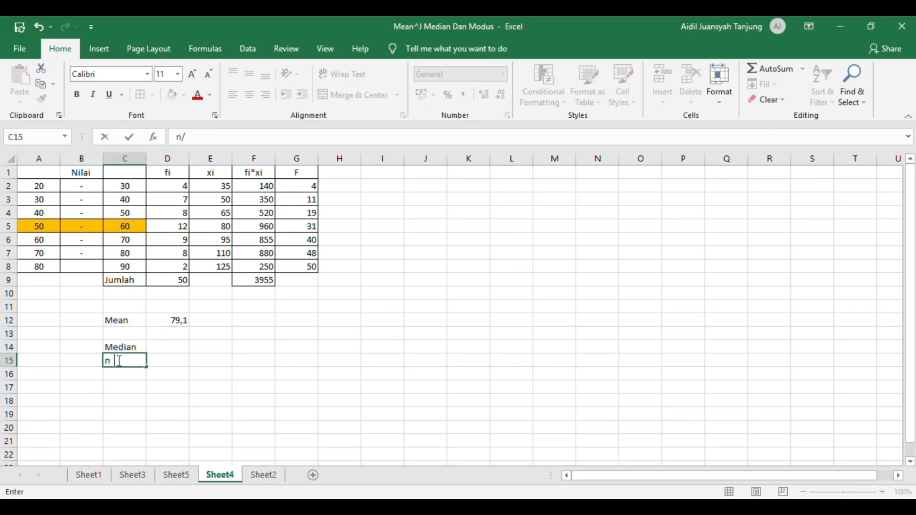
pyautogui.click(173, 360)
pyautogui.click(174, 284)
pyautogui.click(158, 363)
pyautogui.write('=')
pyautogui.click(176, 281)
pyautogui.write('/2')
pyautogui.press('Return')
# Fill the median class row A5:G5 with yellow.
pyautogui.click(40, 225)
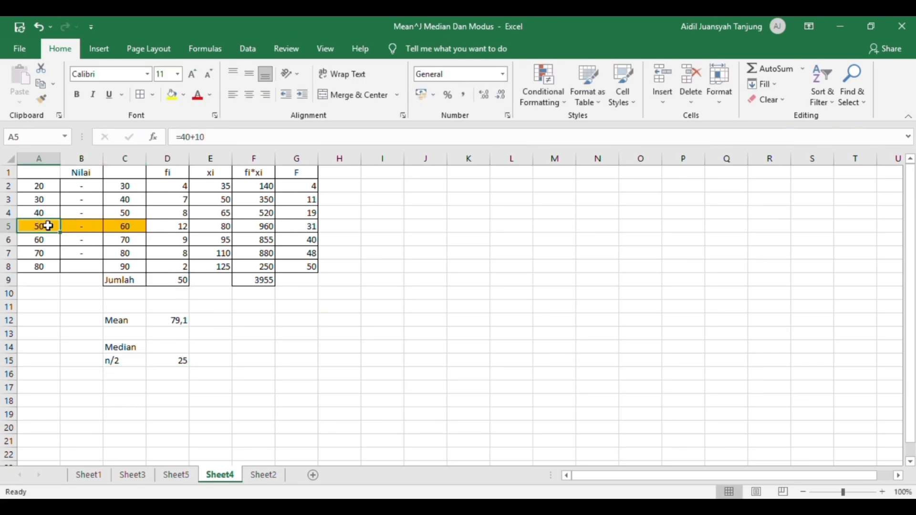
pyautogui.moveTo(40, 225); pyautogui.dragTo(302, 227)
pyautogui.click(172, 94)
pyautogui.click(212, 319)
# Enter the label tb in C16 and compute the lower class boundary in D16 with =A5-0,5.
pyautogui.click(111, 377)
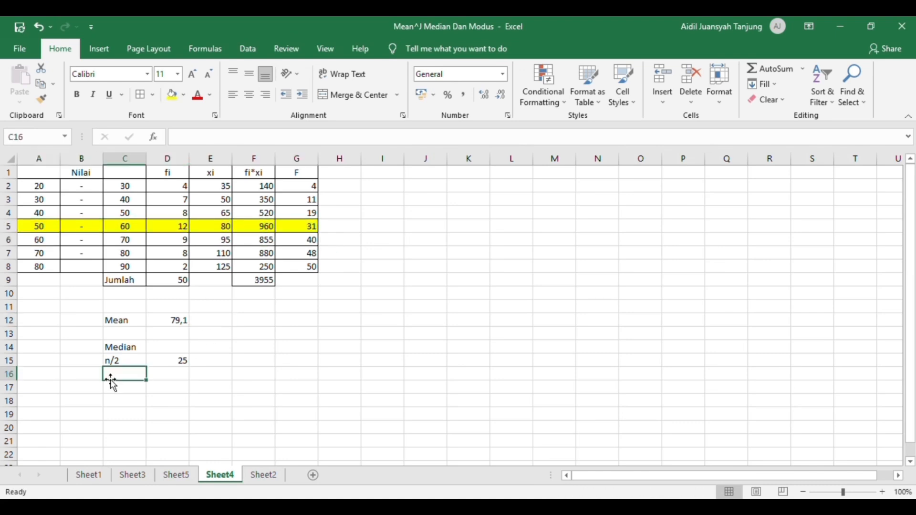
pyautogui.write('tb')
pyautogui.click(171, 373)
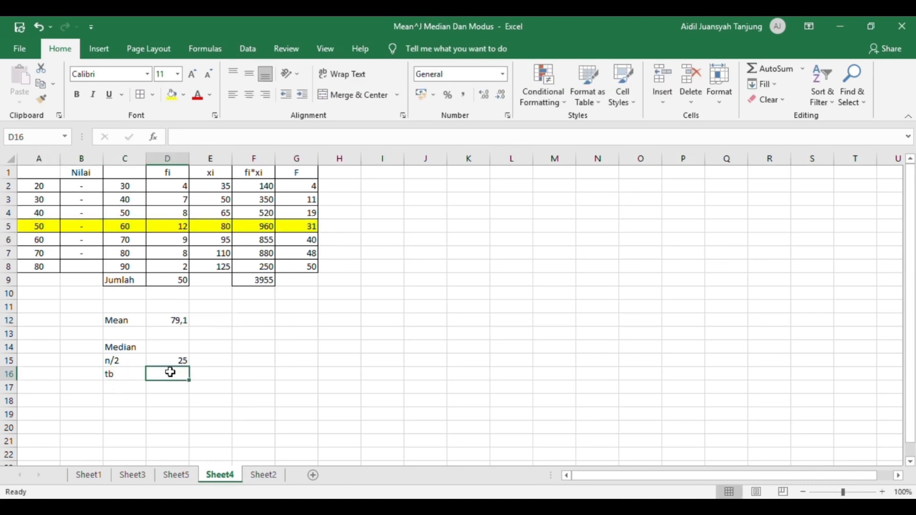
pyautogui.write('=')
pyautogui.click(35, 227)
pyautogui.write('-0,5')
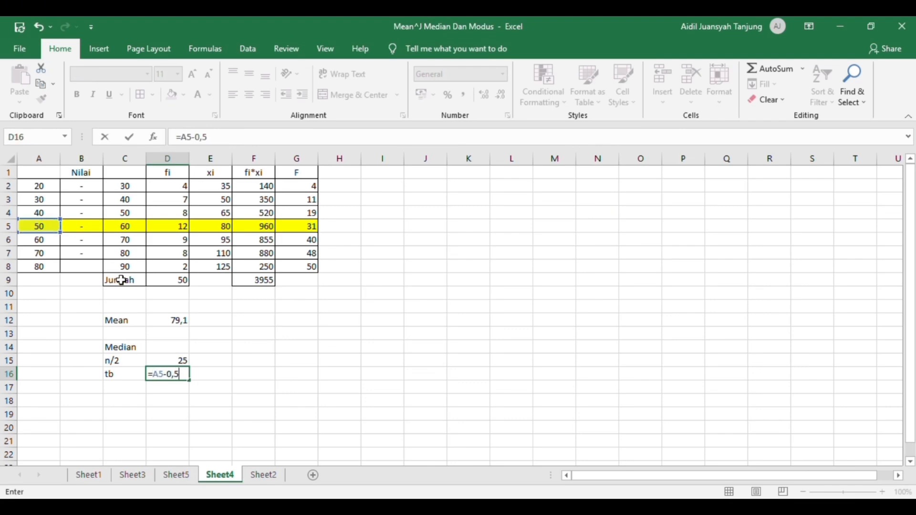
pyautogui.press('Return')
# Enter the label fk in C17 with the value 19 in D17.
pyautogui.click(119, 386)
pyautogui.write('fk')
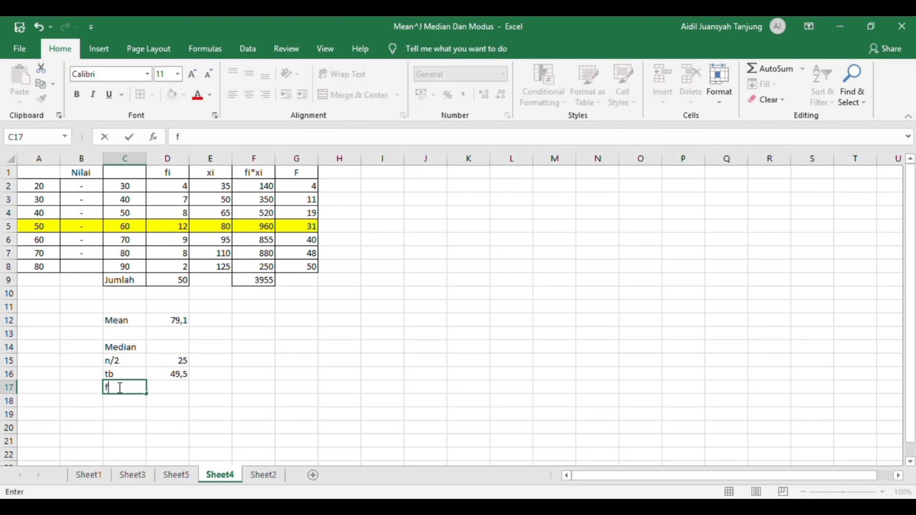
pyautogui.click(162, 387)
pyautogui.write('19')
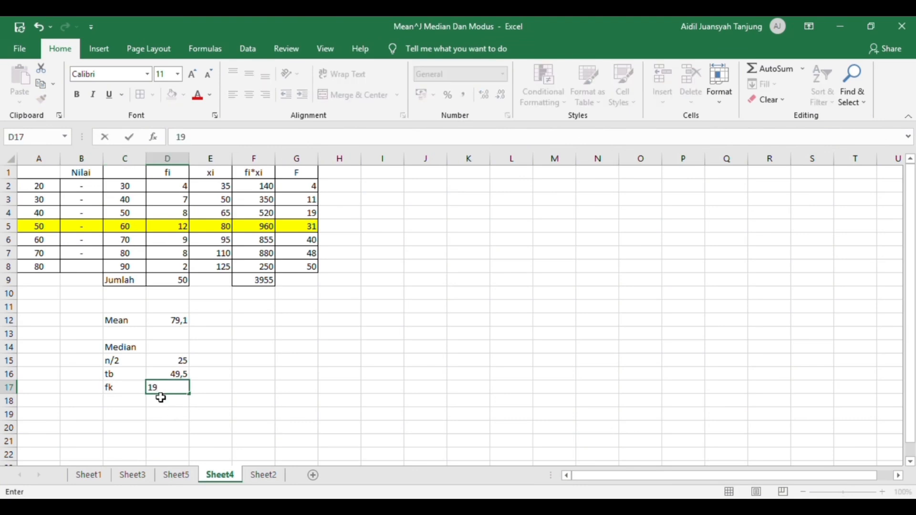
# Enter fi with the value 12 in row 18 and p with the value 10 in row 19, using columns C and D.
pyautogui.click(100, 398)
pyautogui.click(121, 402)
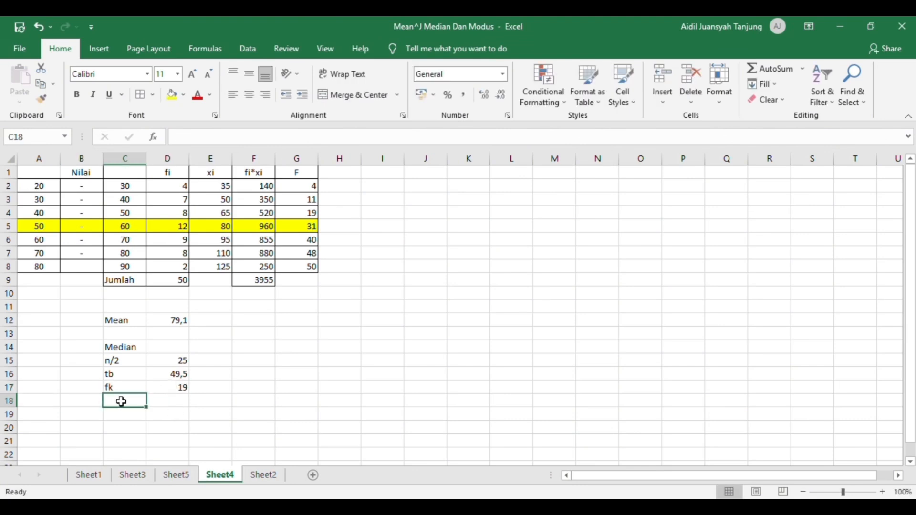
pyautogui.write('fi')
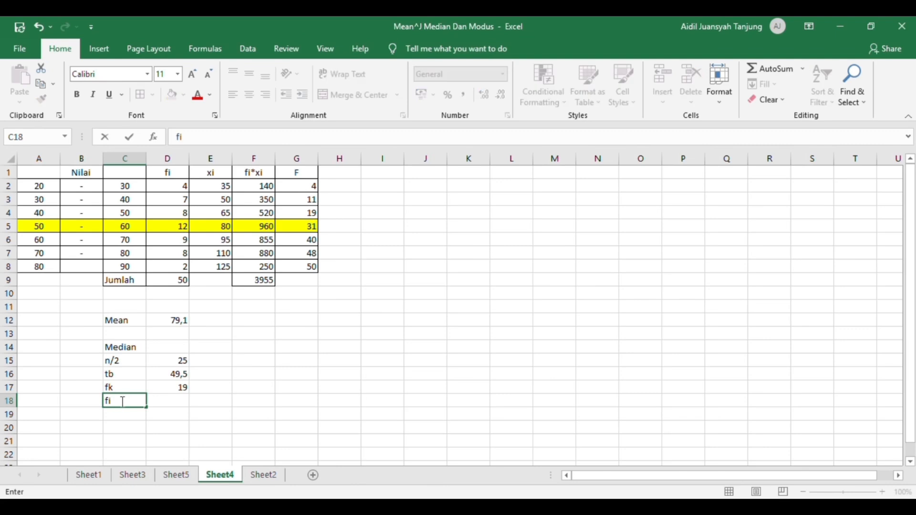
pyautogui.click(164, 401)
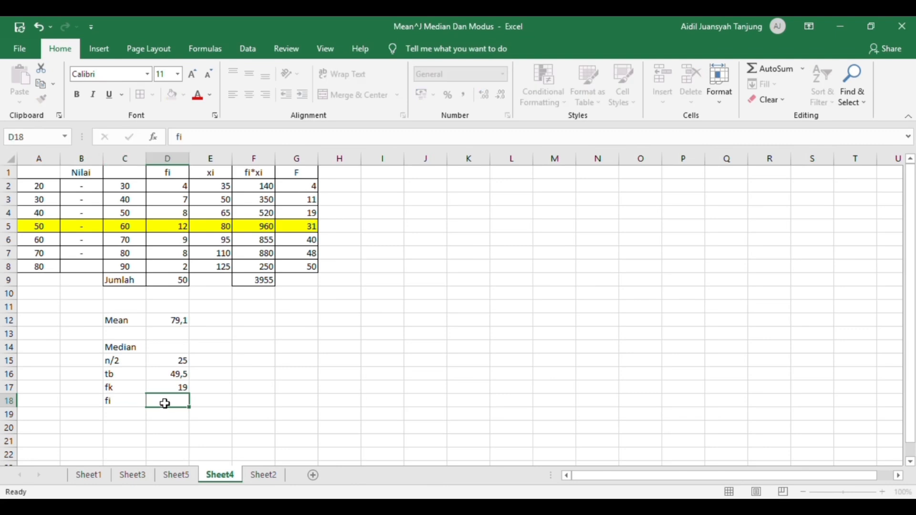
pyautogui.write('12')
pyautogui.click(116, 416)
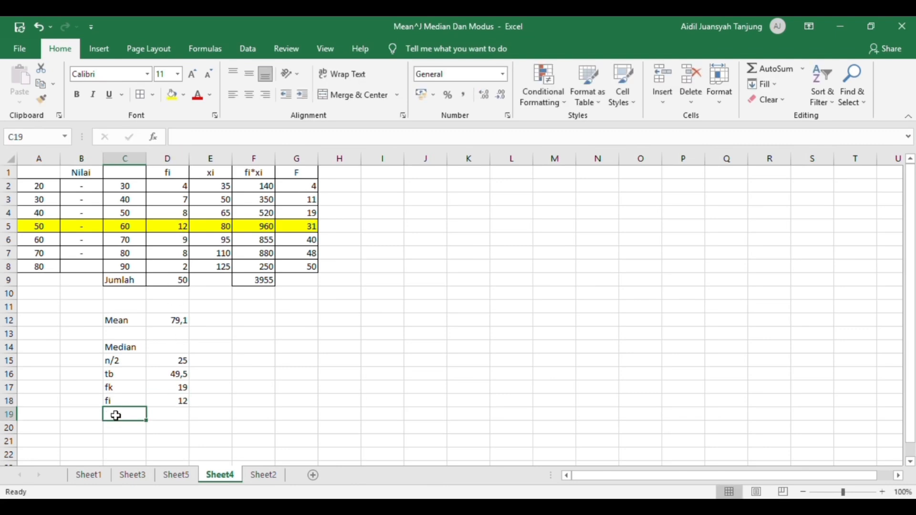
pyautogui.write('p')
pyautogui.click(164, 415)
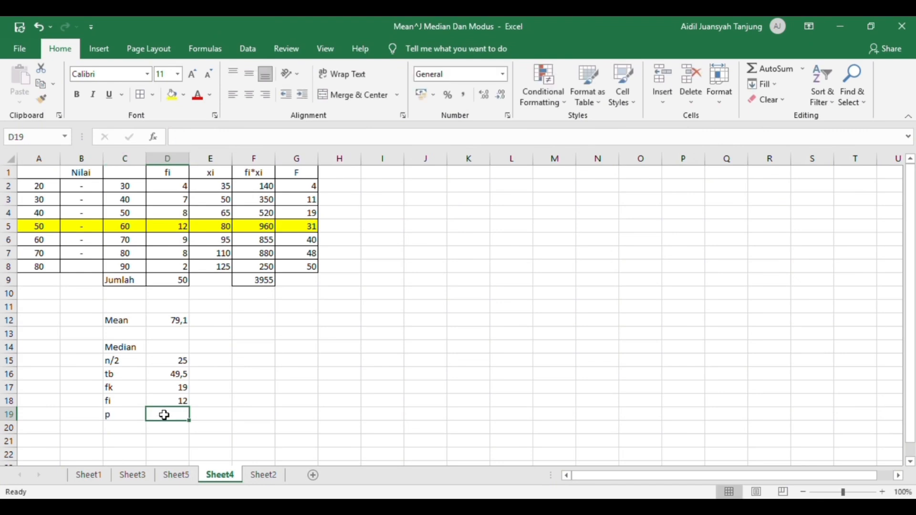
pyautogui.write('10')
# Enter the label median in C21 and calculate it in D21 with =D16+(D15-D17)/D18*D19.
pyautogui.click(125, 427)
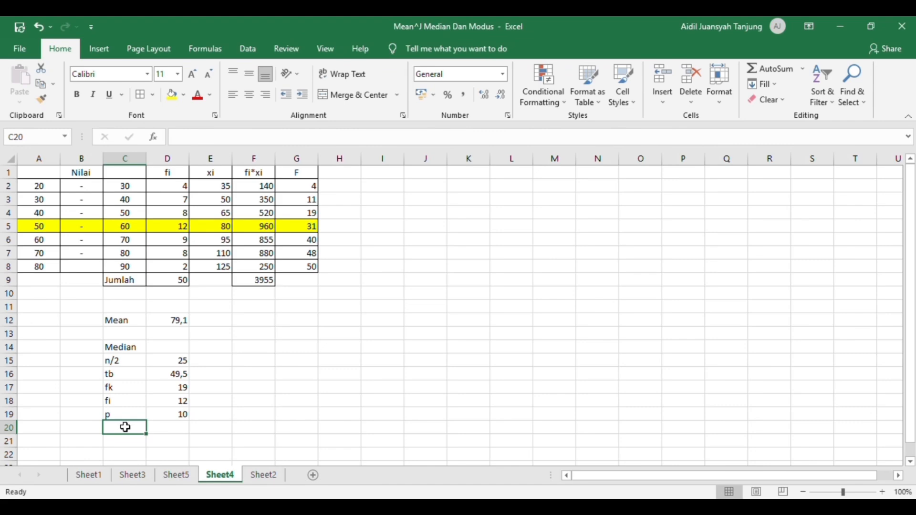
pyautogui.click(126, 441)
pyautogui.write('median')
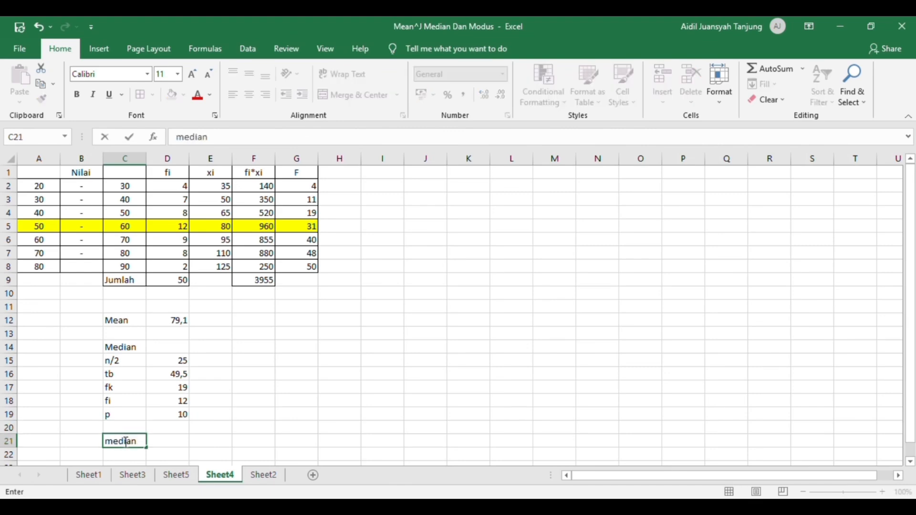
pyautogui.click(159, 439)
pyautogui.write('=')
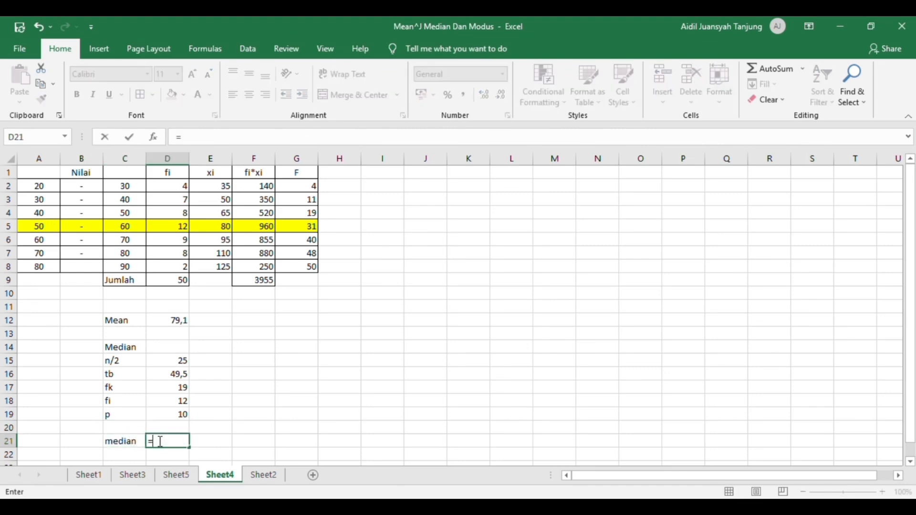
pyautogui.click(169, 374)
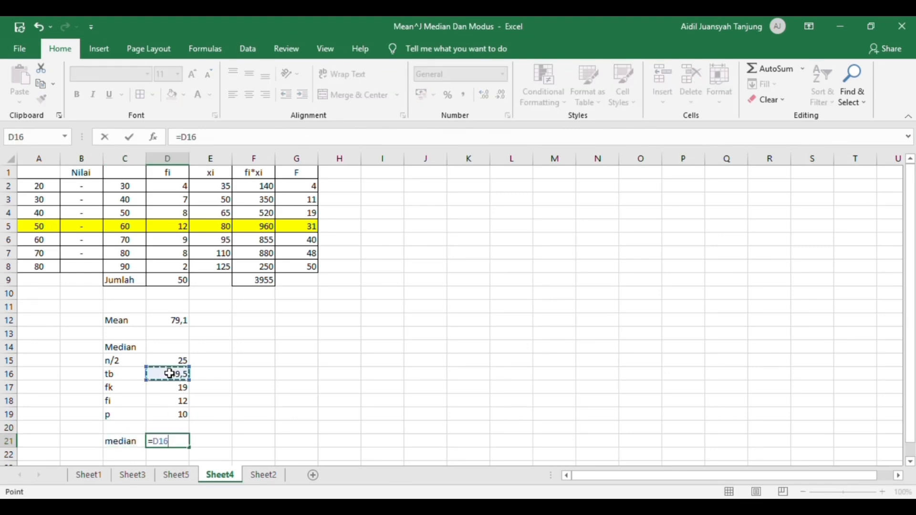
pyautogui.write('+(')
pyautogui.click(168, 360)
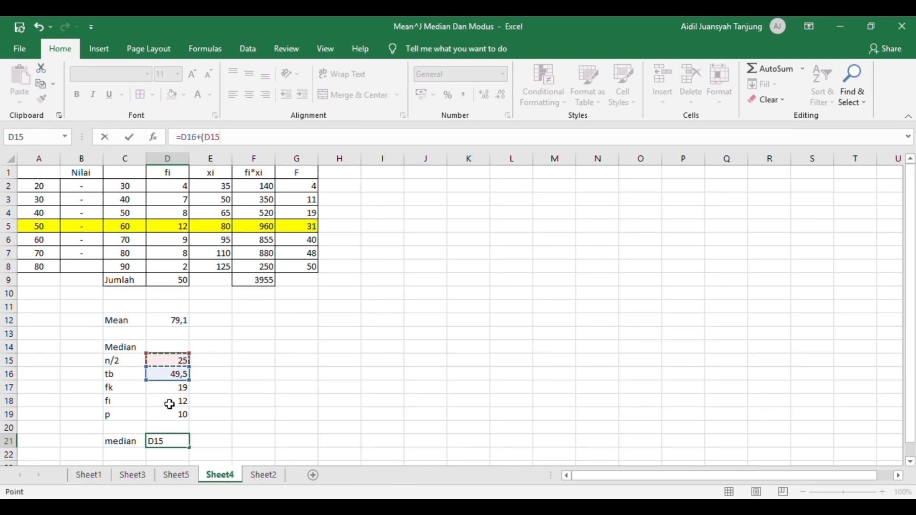
pyautogui.write('-')
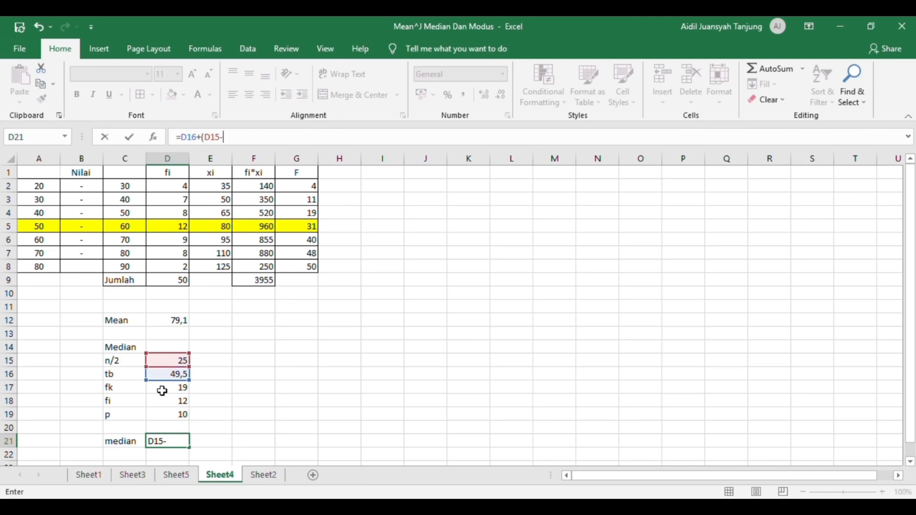
pyautogui.click(163, 391)
pyautogui.write(')/')
pyautogui.click(165, 403)
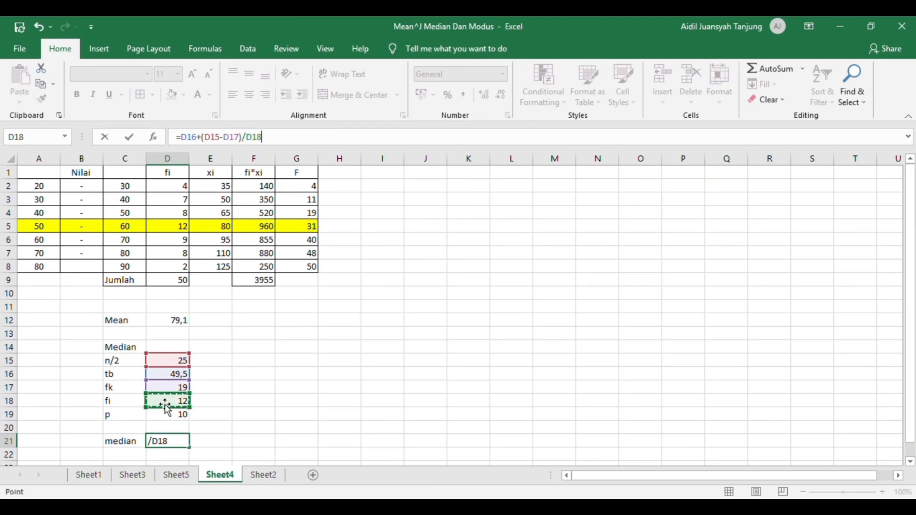
pyautogui.write('*')
pyautogui.click(165, 413)
pyautogui.press('Return')
# Enter the label Modus in cell C23 below the median result.
pyautogui.press('Down')
pyautogui.press('Down')
pyautogui.press('Down')
pyautogui.press('Down')
pyautogui.press('Down')
pyautogui.press('Down')
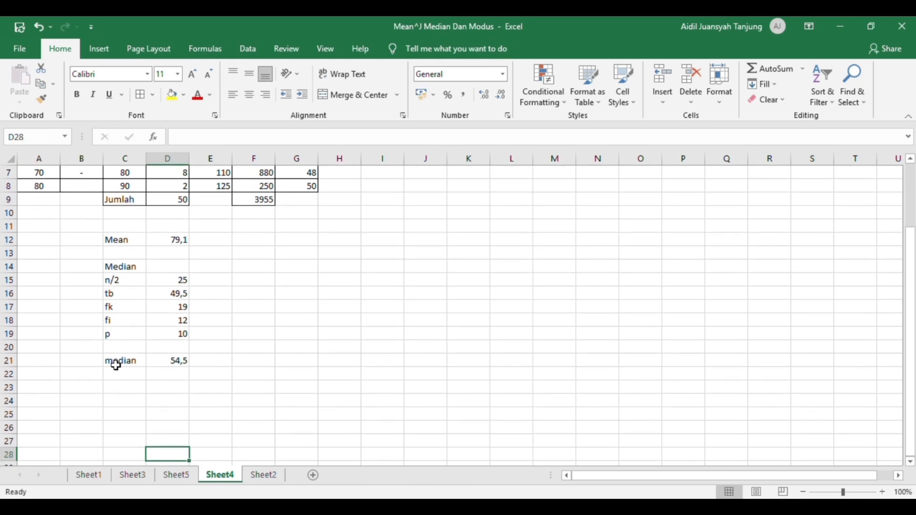
pyautogui.click(114, 387)
pyautogui.write('Modus')
pyautogui.click(173, 387)
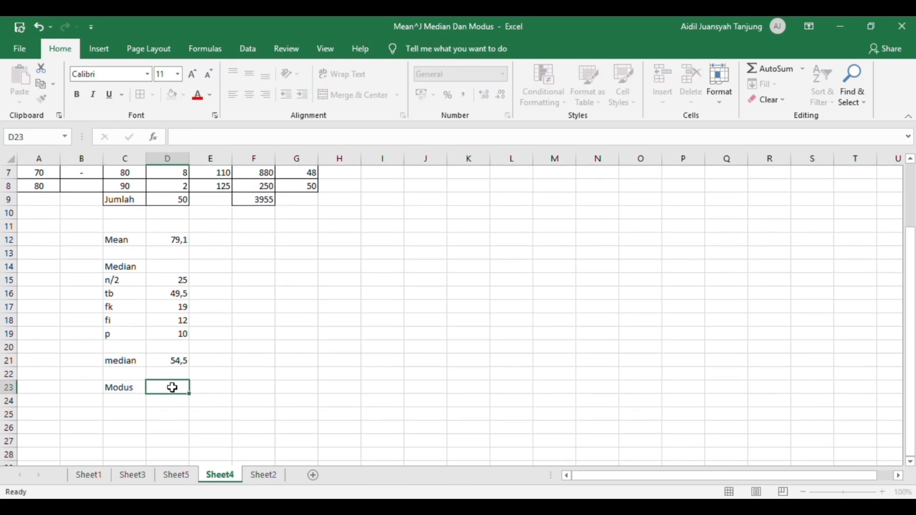
# Fill the table row A6:G6 with a blue-gray color to mark the mode class.
pyautogui.press('Up')
pyautogui.press('Up')
pyautogui.press('Up')
pyautogui.press('Up')
pyautogui.press('Up')
pyautogui.press('Up')
pyautogui.press('Up')
pyautogui.press('Up')
pyautogui.press('Up')
pyautogui.press('Up')
pyautogui.press('Up')
pyautogui.press('Up')
pyautogui.press('Up')
pyautogui.press('Up')
pyautogui.press('Up')
pyautogui.press('Up')
pyautogui.press('Up')
pyautogui.press('Up')
pyautogui.press('Up')
pyautogui.press('Up')
pyautogui.moveTo(37, 240); pyautogui.dragTo(301, 240)
pyautogui.click(183, 95)
pyautogui.doubleClick(205, 156)
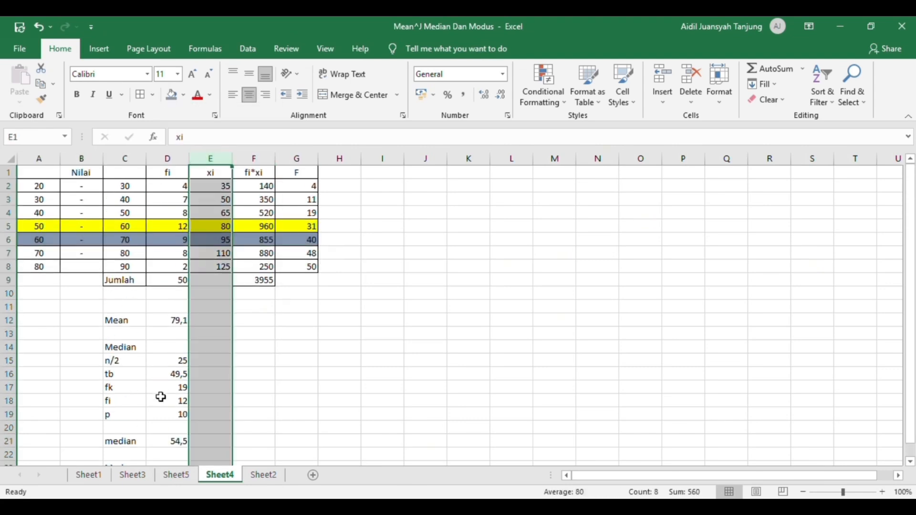
# Enter the label L in C24 and compute the mode class's lower boundary in D24 with =A6-0,5.
pyautogui.click(167, 414)
pyautogui.scroll(-2, 171, 452)
pyautogui.click(127, 417)
pyautogui.write('L')
pyautogui.click(162, 415)
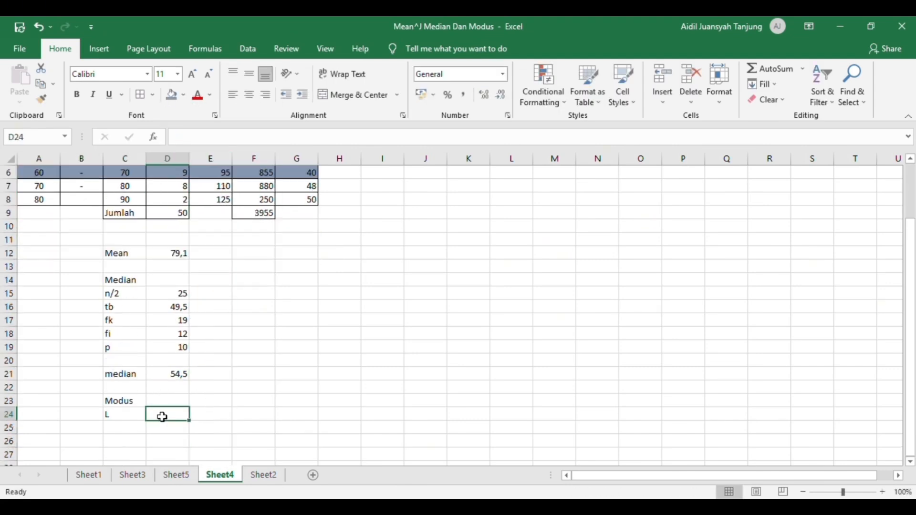
pyautogui.write('=')
pyautogui.click(44, 176)
pyautogui.write('-0,5')
pyautogui.press('Return')
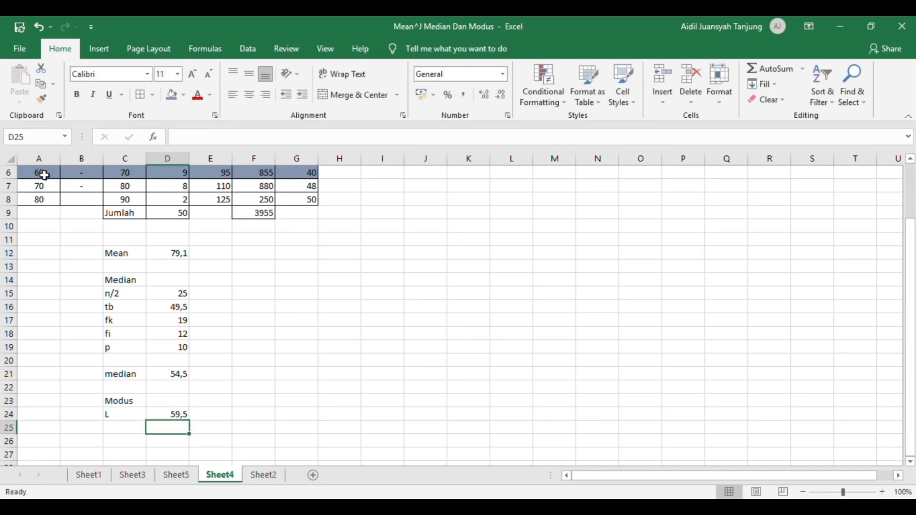
# Enter the label d1 in C25 and compute the frequency difference in D25 with =D7-D6.
pyautogui.click(123, 425)
pyautogui.write('d1')
pyautogui.click(166, 426)
pyautogui.write('=')
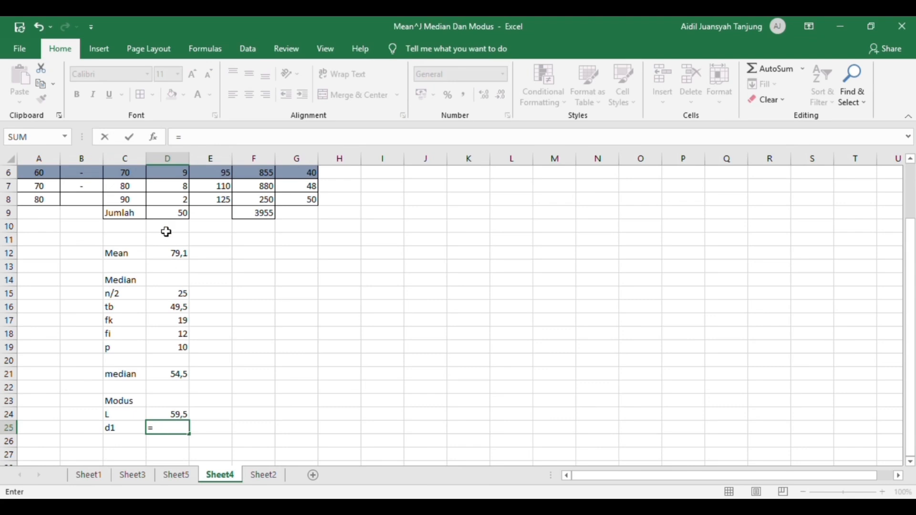
pyautogui.click(164, 186)
pyautogui.write('-')
pyautogui.click(173, 174)
pyautogui.press('Return')
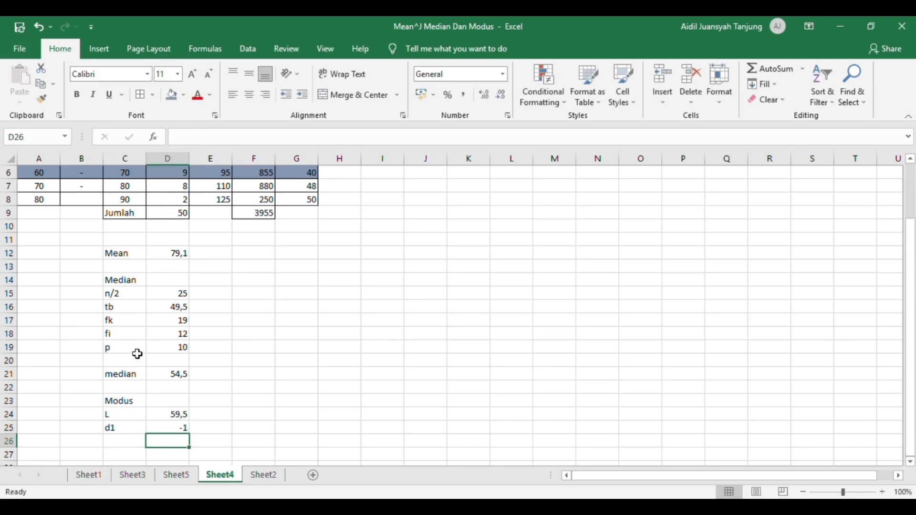
# Enter the label d2 in C26 and compute the frequency difference in D26 with =D6-D8.
pyautogui.click(126, 439)
pyautogui.write('d2')
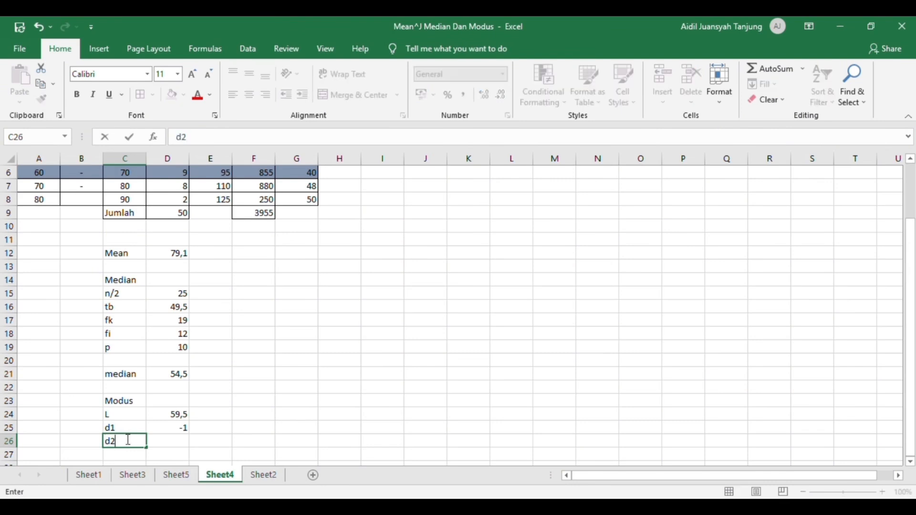
pyautogui.click(162, 439)
pyautogui.write('=')
pyautogui.click(161, 175)
pyautogui.write('-')
pyautogui.click(171, 201)
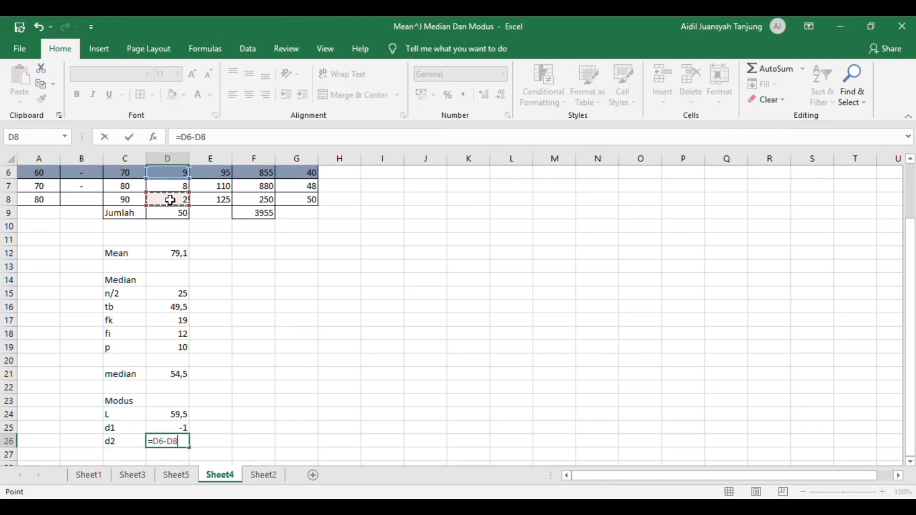
pyautogui.press('Return')
# Enter the label p in C27 and the class width 10 in D27.
pyautogui.press('Return')
pyautogui.press('Return')
pyautogui.press('Return')
pyautogui.press('Return')
pyautogui.press('Return')
pyautogui.press('Return')
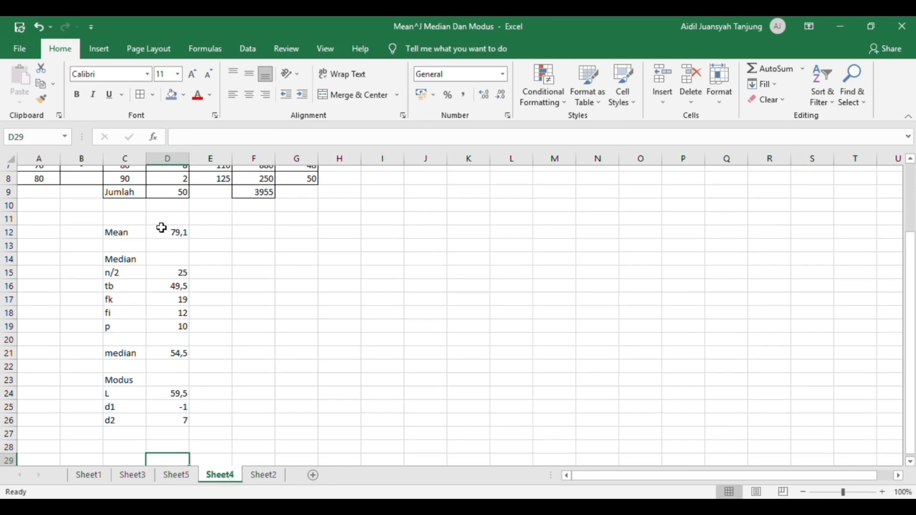
pyautogui.click(118, 387)
pyautogui.click(123, 374)
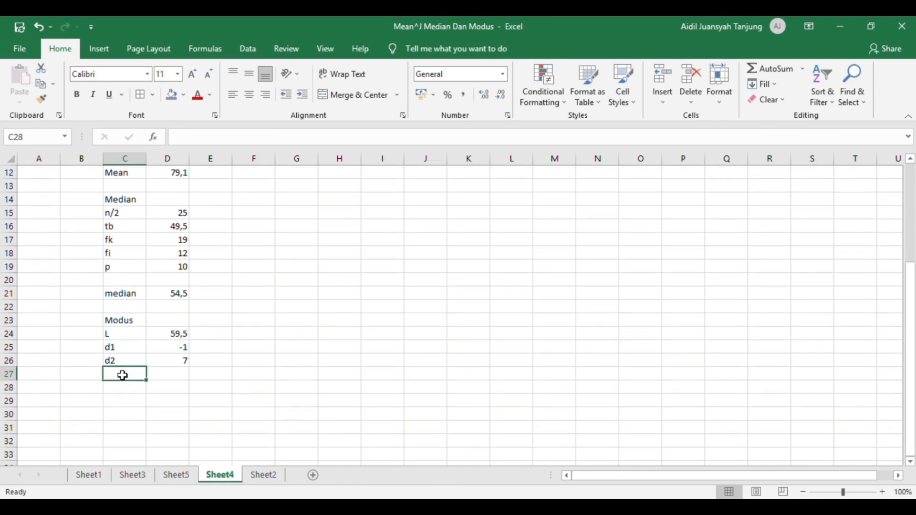
pyautogui.write('p')
pyautogui.press('Tab')
pyautogui.write('10')
# Enter the label Modus in C29 and compute the mode in D29 with =D24+D25/(D25+D26)*D27.
pyautogui.click(115, 400)
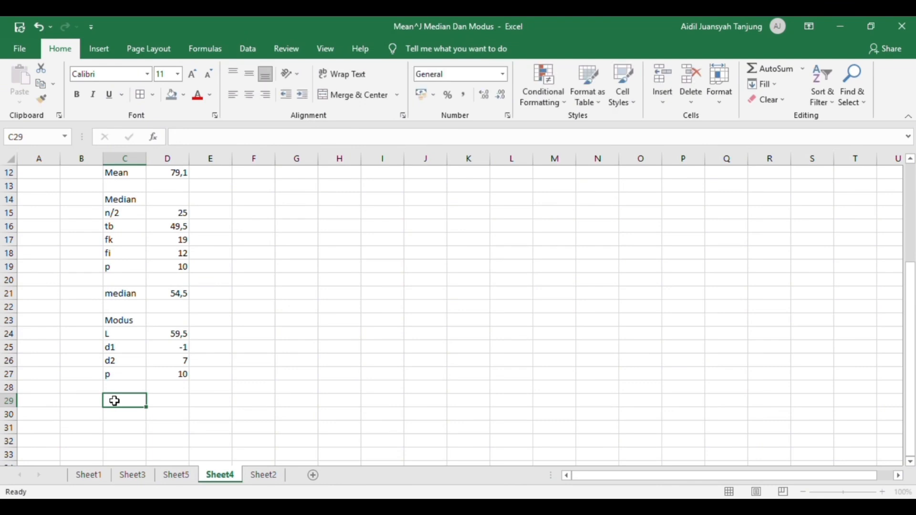
pyautogui.doubleClick(115, 401)
pyautogui.write('Modus')
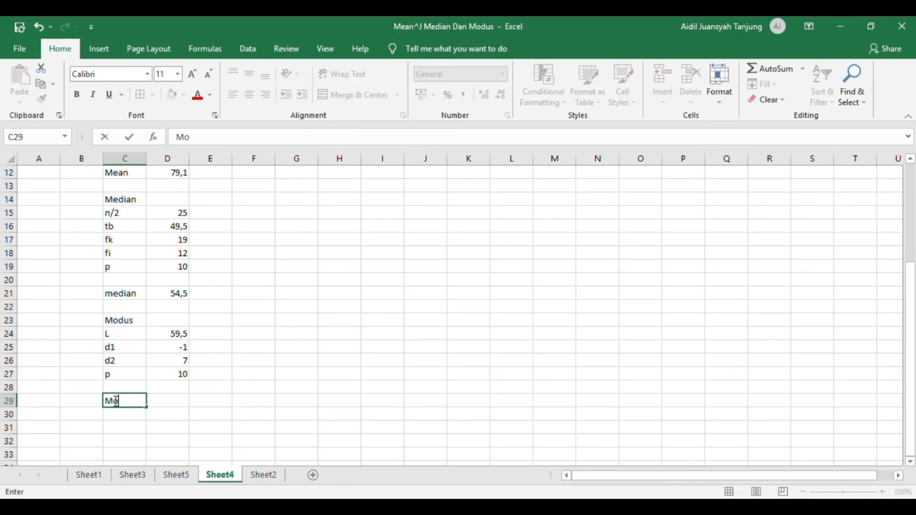
pyautogui.click(162, 401)
pyautogui.write('=')
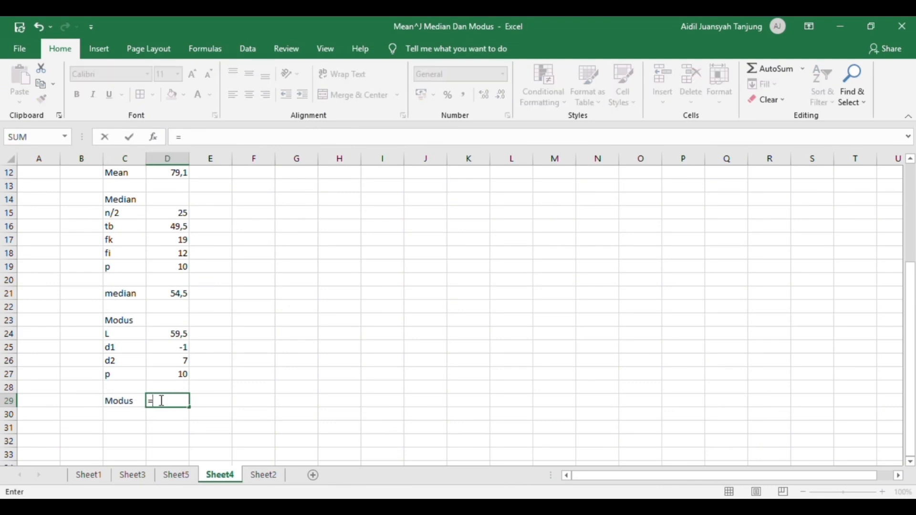
pyautogui.click(162, 334)
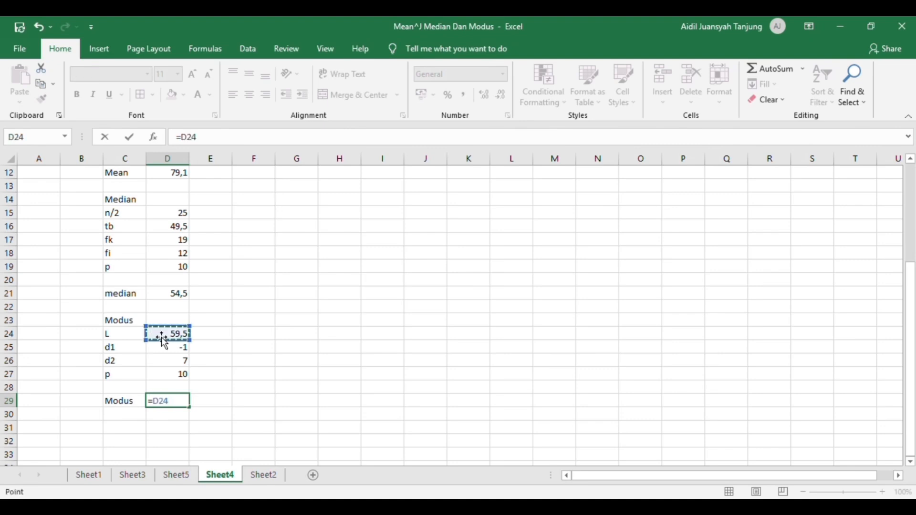
pyautogui.write('+')
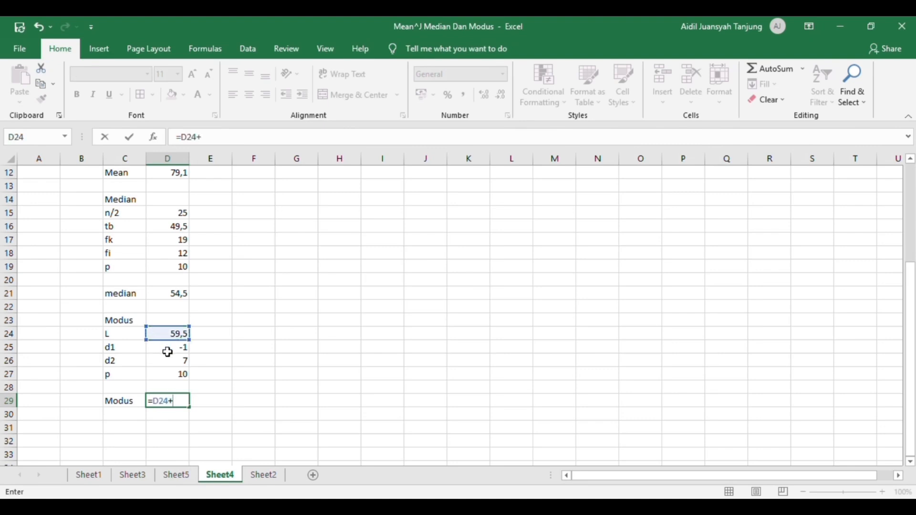
pyautogui.click(165, 348)
pyautogui.write('/')
pyautogui.click(165, 348)
pyautogui.click(193, 402)
pyautogui.write('(')
pyautogui.click(232, 402)
pyautogui.write('+')
pyautogui.click(174, 361)
pyautogui.write(')*')
pyautogui.click(180, 374)
pyautogui.press('Return')
# Show the Modus result in D29 with two decimal places and highlight the Mean cells C12:D12 with a fill color.
pyautogui.click(172, 402)
pyautogui.click(500, 94)
pyautogui.click(501, 94)
pyautogui.click(500, 94)
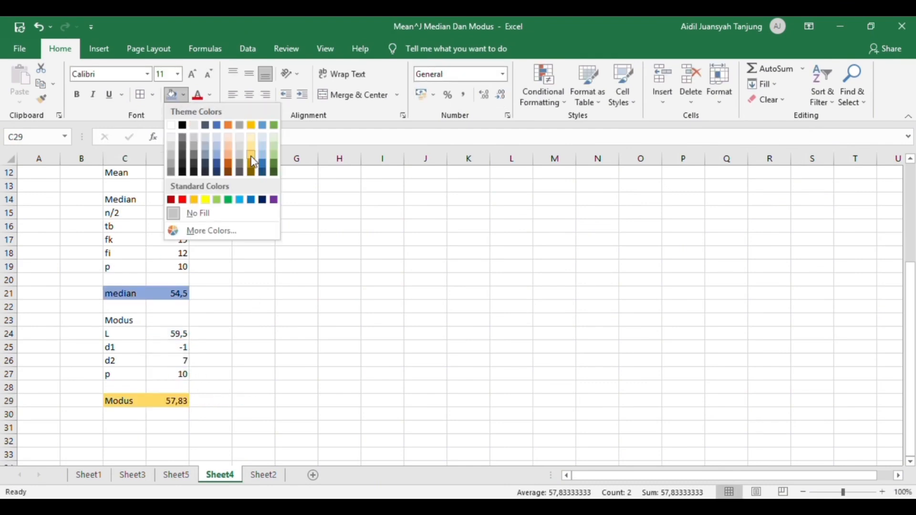
pyautogui.moveTo(120, 172); pyautogui.dragTo(172, 172)
pyautogui.click(184, 95)
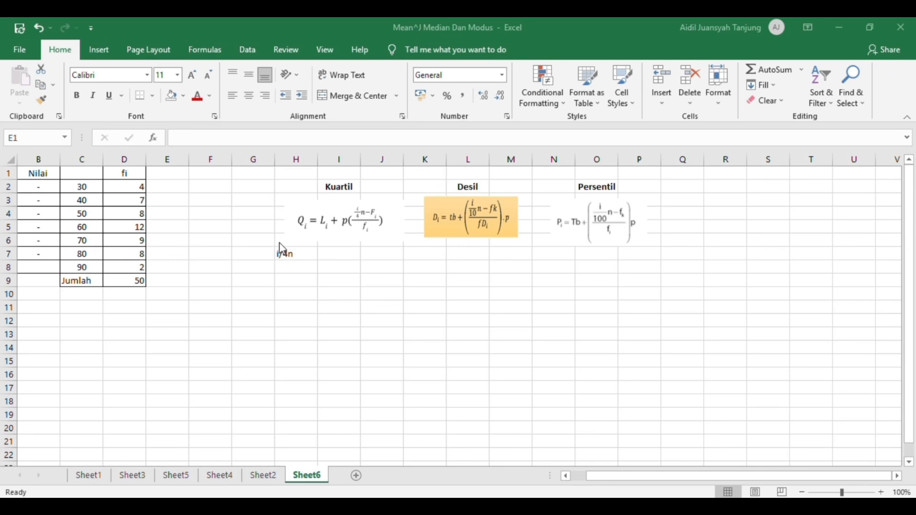
# On Sheet6, enter the column header fk in E1 and start the cumulative frequency in E2 with =D2.
pyautogui.click(168, 173)
pyautogui.write('fk')
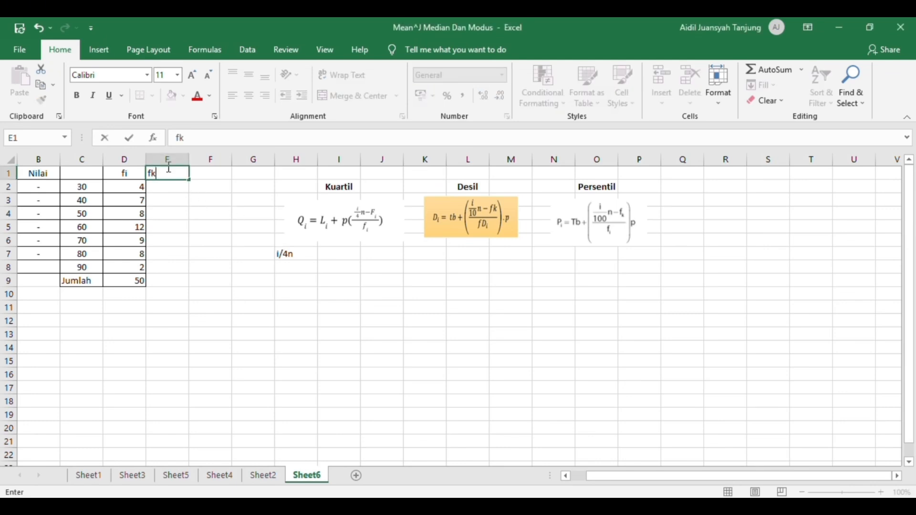
pyautogui.press('Return')
pyautogui.write('=')
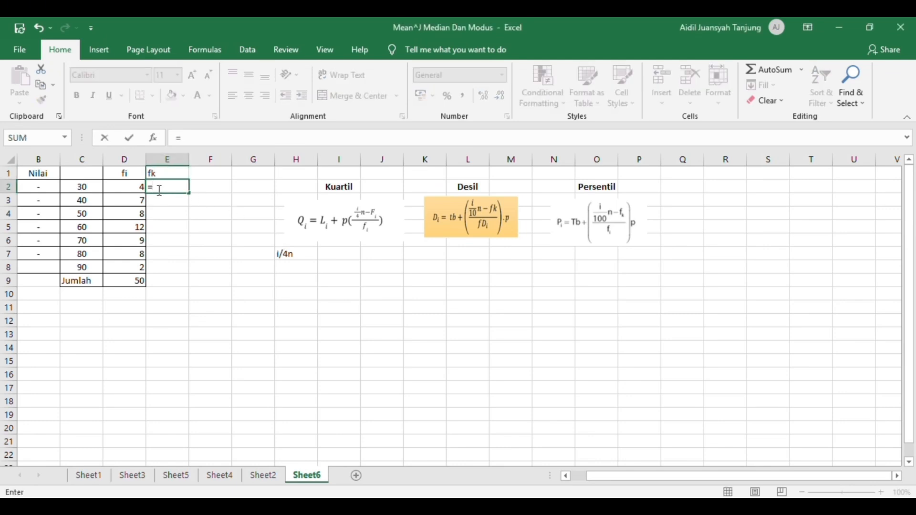
pyautogui.click(134, 189)
pyautogui.press('Return')
# Compute the cumulative frequency in E3 with =E2+D3 and fill the formula down to E8.
pyautogui.write('=')
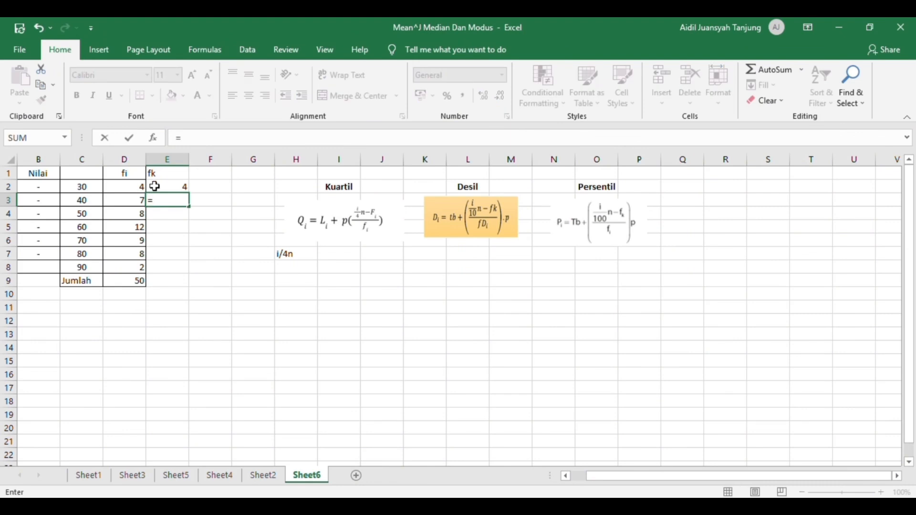
pyautogui.click(154, 186)
pyautogui.write('+')
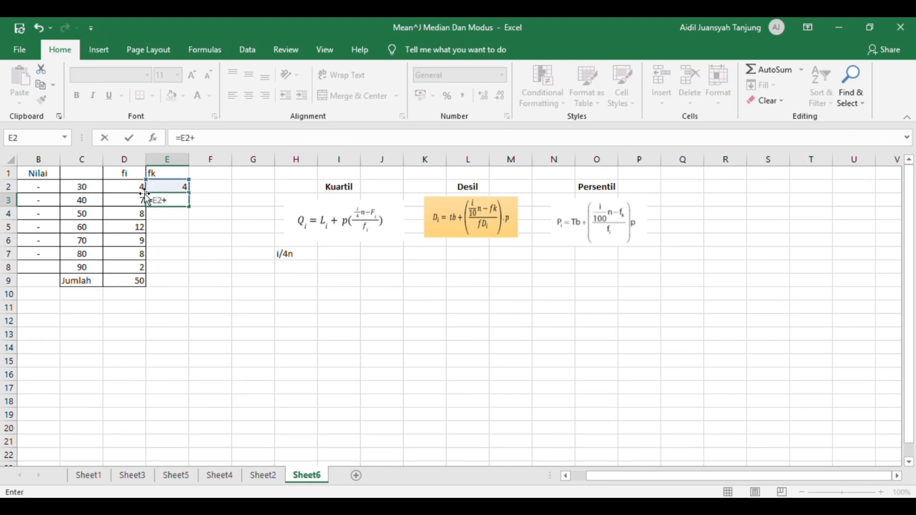
pyautogui.click(137, 198)
pyautogui.press('Return')
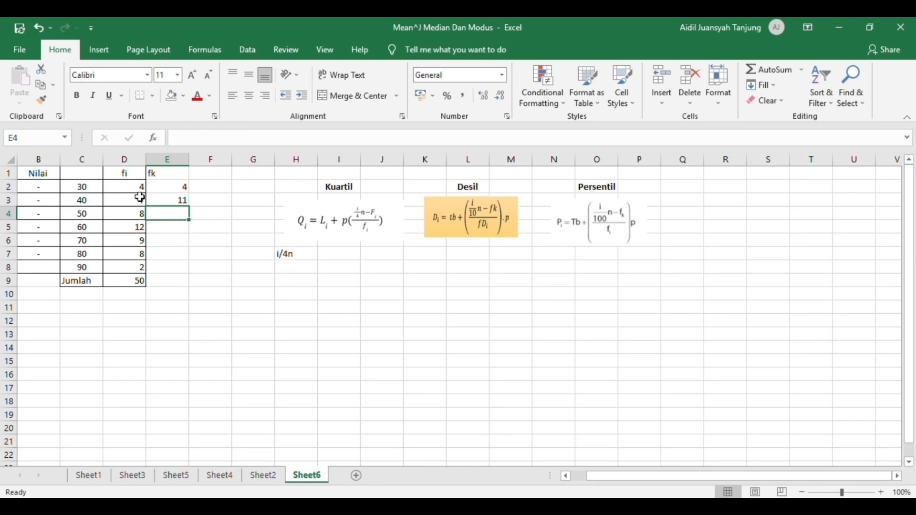
pyautogui.click(153, 199)
pyautogui.hotkey('ctrl', 'c')
pyautogui.moveTo(190, 207); pyautogui.dragTo(184, 268)
# Add cell borders to the fk column in E1:E8.
pyautogui.moveTo(170, 174); pyautogui.dragTo(164, 265)
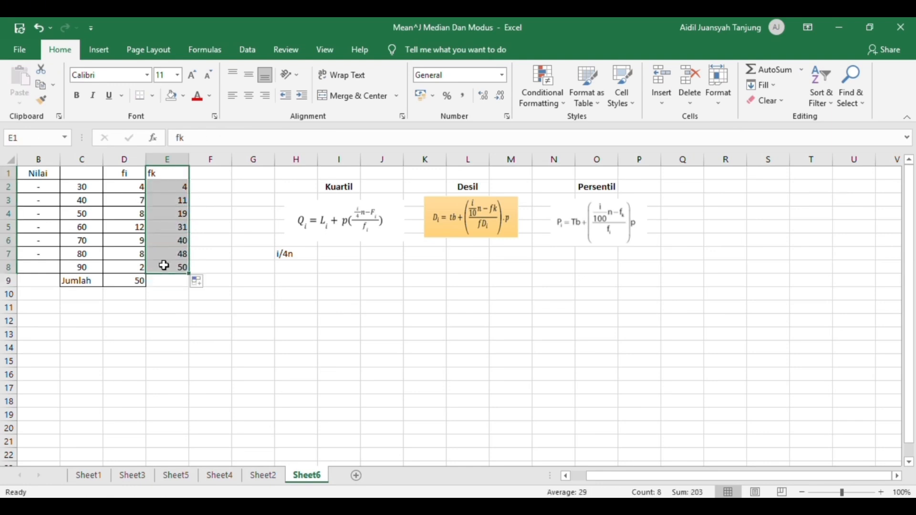
pyautogui.click(152, 96)
pyautogui.click(155, 210)
pyautogui.click(168, 319)
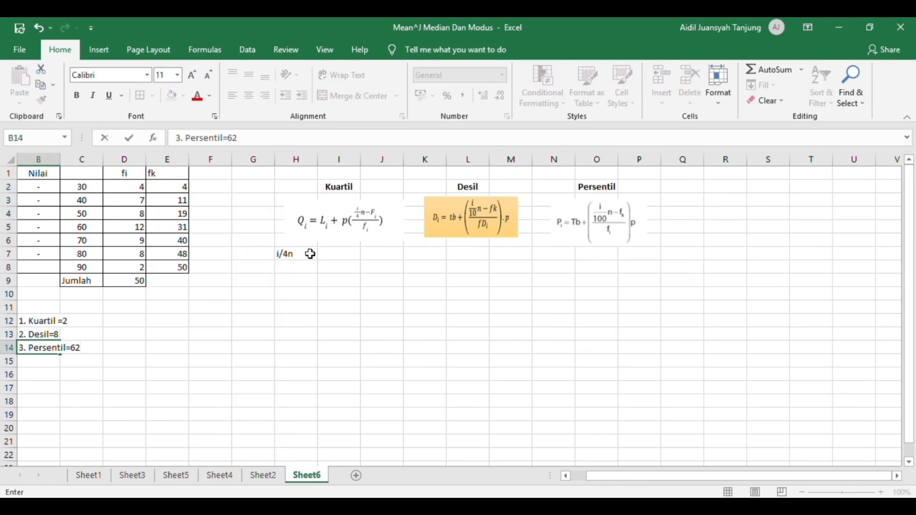
# Compute the quartile position i/4n in I7 with =2/4*D9.
pyautogui.click(343, 254)
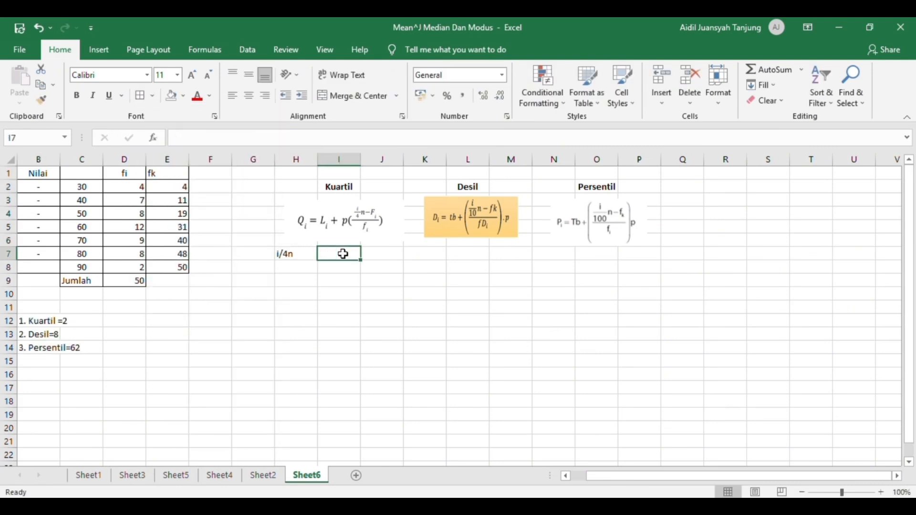
pyautogui.write('=')
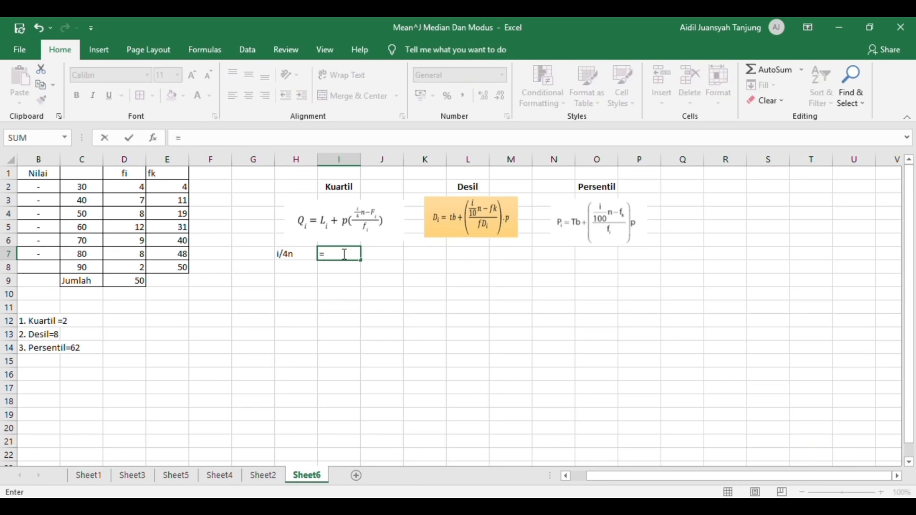
pyautogui.write('2/4*D9')
pyautogui.hotkey('ctrl', 'Return')
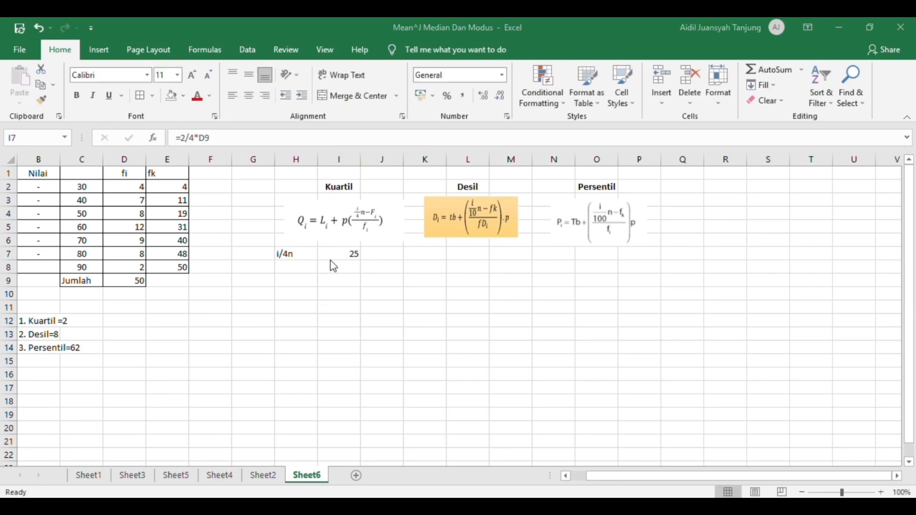
pyautogui.click(351, 253)
# Enter the label tb in H8 and compute the quartile class's lower boundary in I8 with =A4-0,5.
pyautogui.click(286, 270)
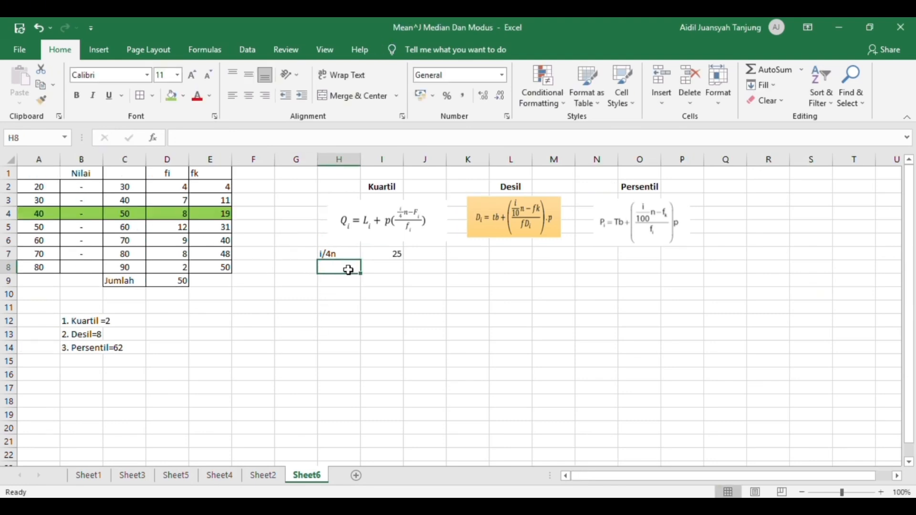
pyautogui.write('tb')
pyautogui.click(384, 267)
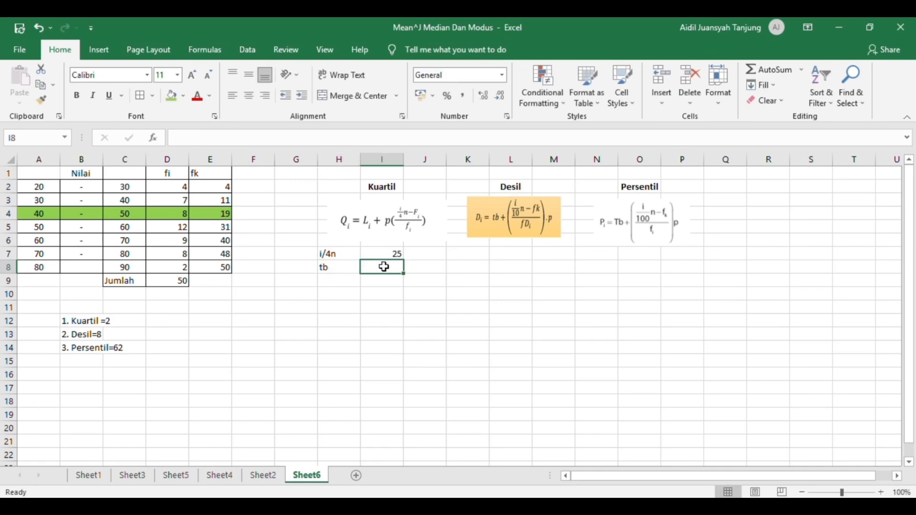
pyautogui.write('=')
pyautogui.click(42, 214)
pyautogui.write('-0,5')
pyautogui.press('Return')
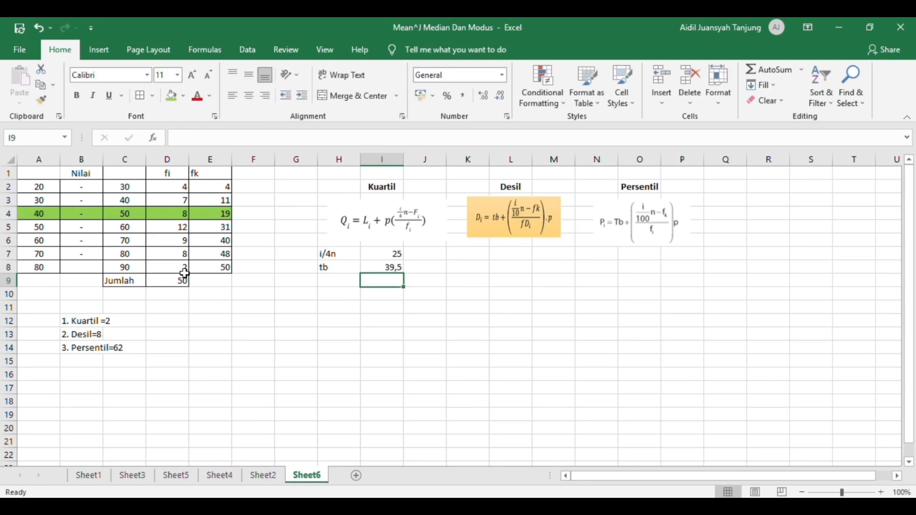
# Enter the remaining quartile values with labels in H9:I11: fk 11, fi 8 and p 10.
pyautogui.doubleClick(328, 282)
pyautogui.write('fk')
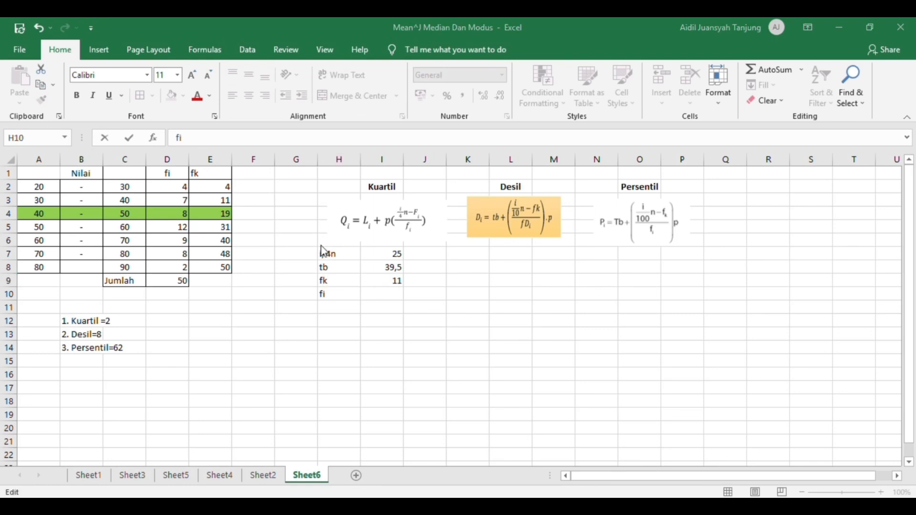
pyautogui.click(376, 293)
pyautogui.write('8')
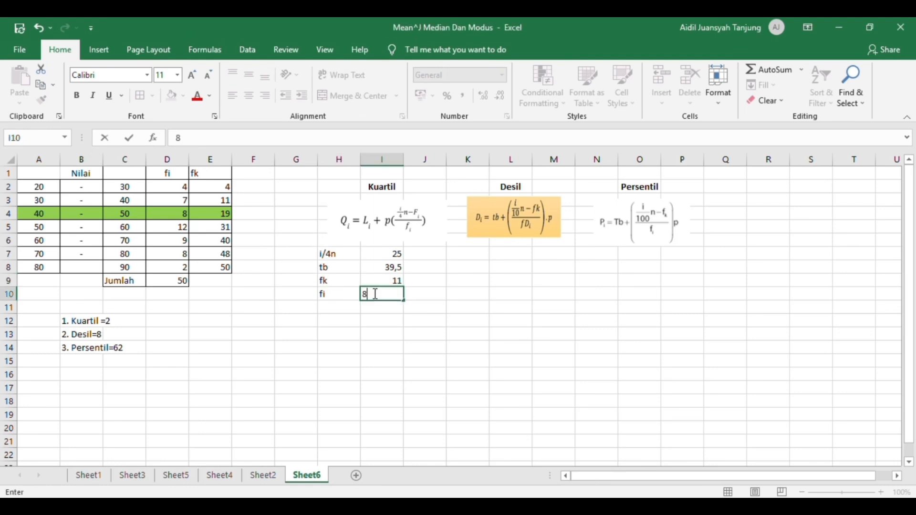
pyautogui.click(353, 307)
pyautogui.write('p')
pyautogui.click(383, 306)
pyautogui.write('10')
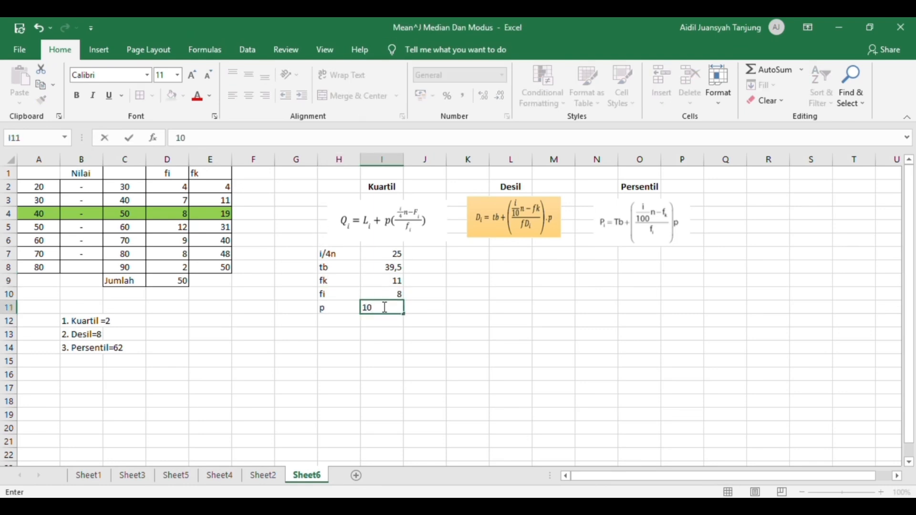
# Enter the label Q2 in H13 and compute the second quartile in I13 with =I8+I11*(I7-I9)/I10.
pyautogui.click(339, 324)
pyautogui.doubleClick(342, 337)
pyautogui.write('Q2')
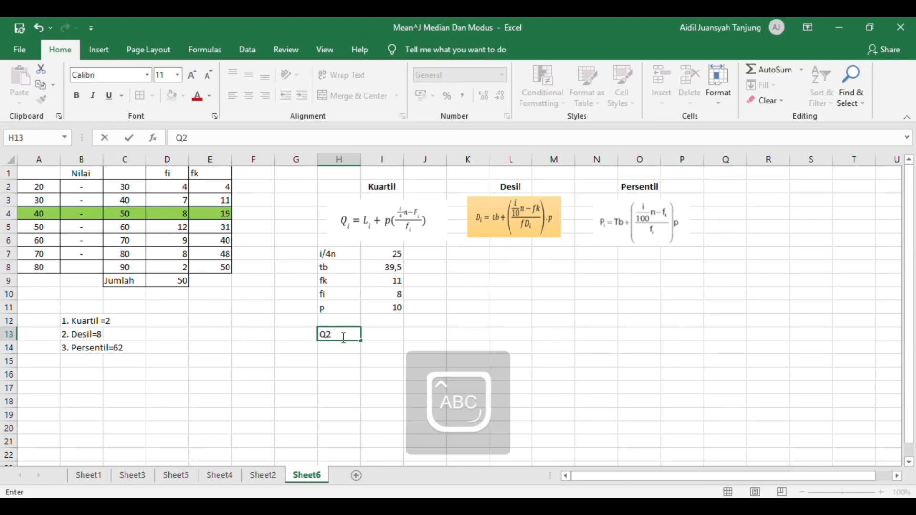
pyautogui.click(386, 338)
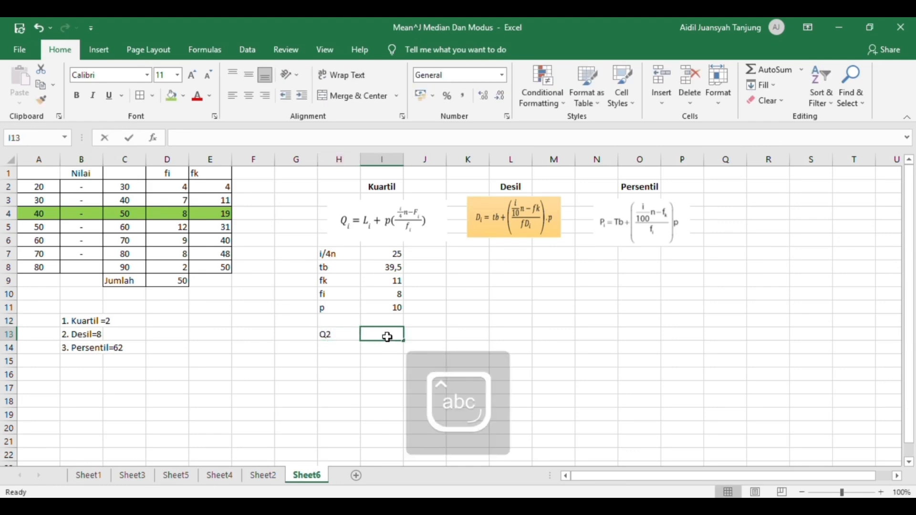
pyautogui.write('=')
pyautogui.click(386, 269)
pyautogui.write('+')
pyautogui.click(390, 308)
pyautogui.write('(')
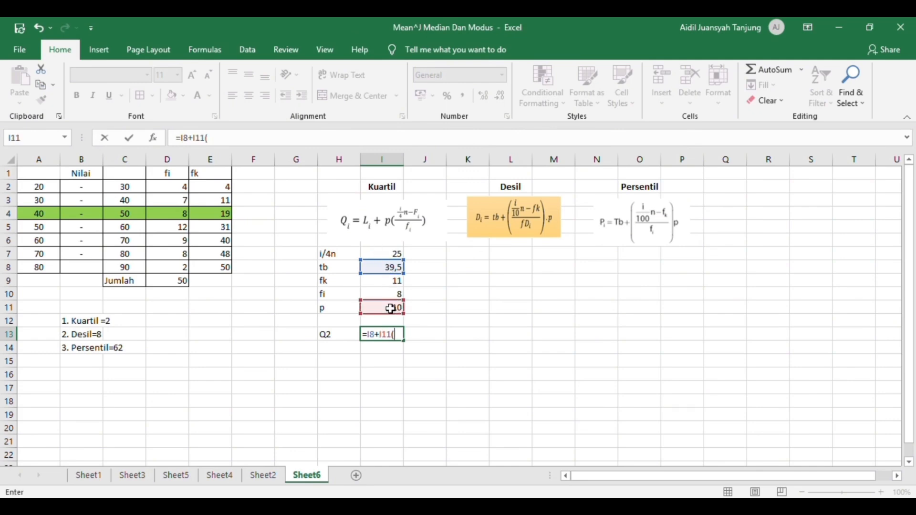
pyautogui.click(385, 252)
pyautogui.write('-')
pyautogui.click(386, 280)
pyautogui.write(')/')
pyautogui.click(379, 295)
pyautogui.hotkey('ctrl', 'Return')
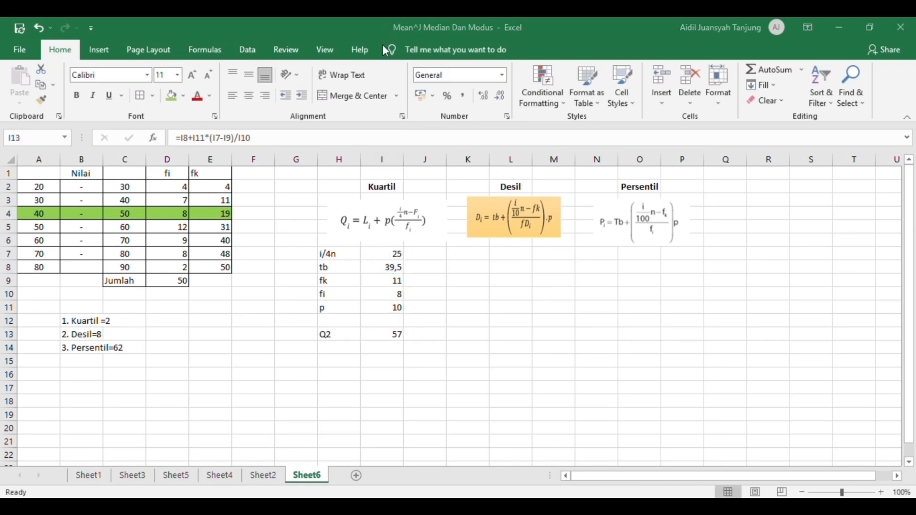
pyautogui.click(368, 334)
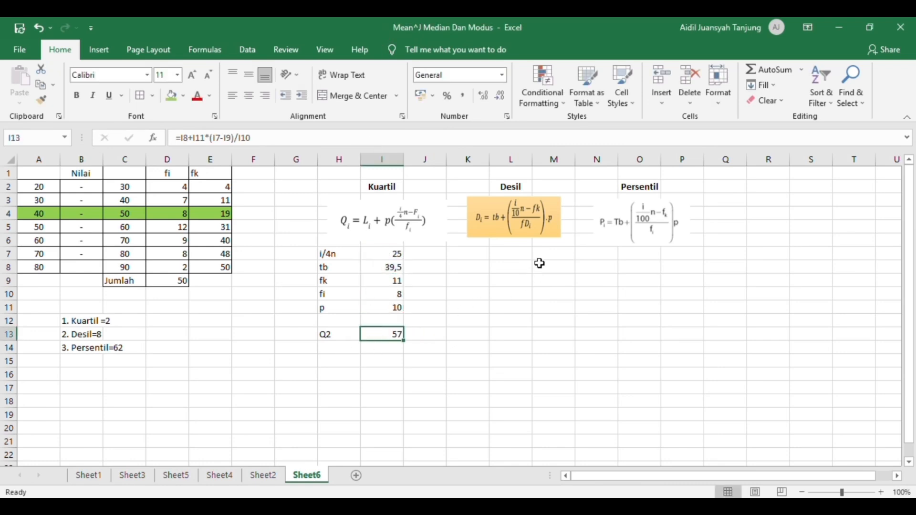
# Enter the label i/10n in K7 and compute the decile position in L7 with =8/10*D9.
pyautogui.click(480, 255)
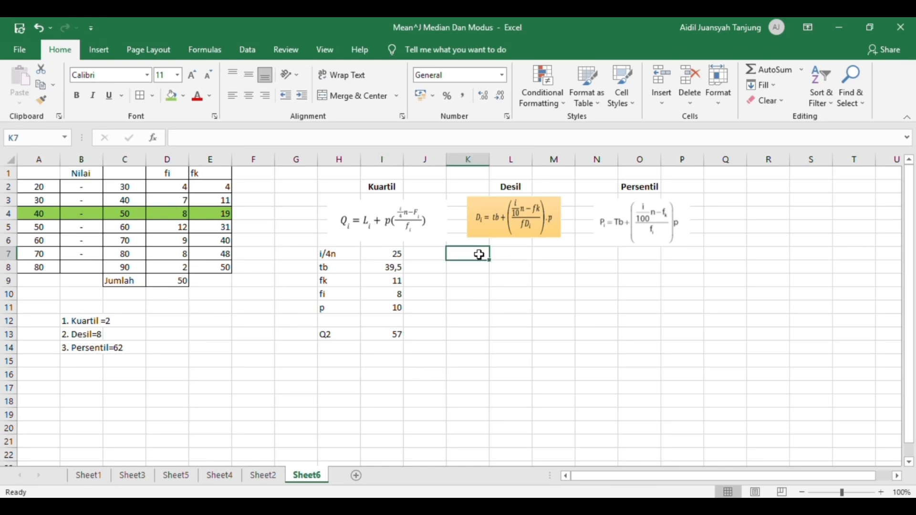
pyautogui.write('i/10n')
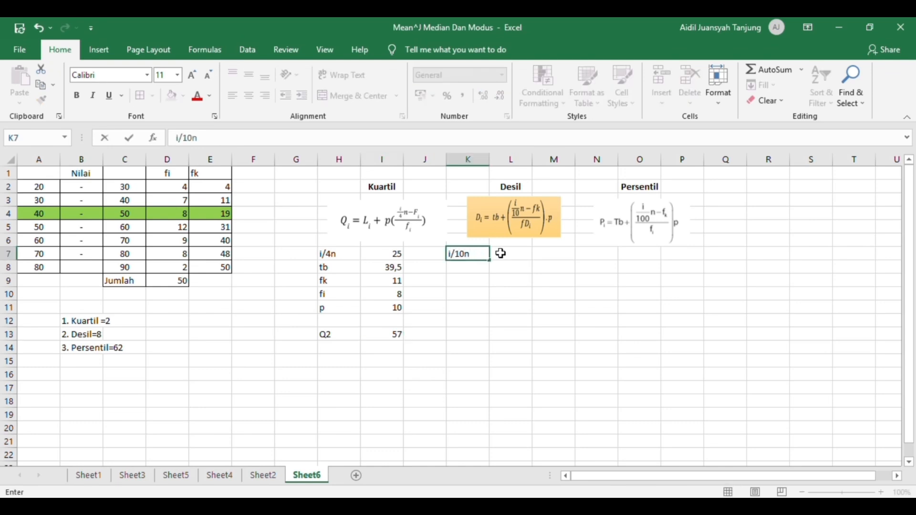
pyautogui.click(501, 254)
pyautogui.write('=')
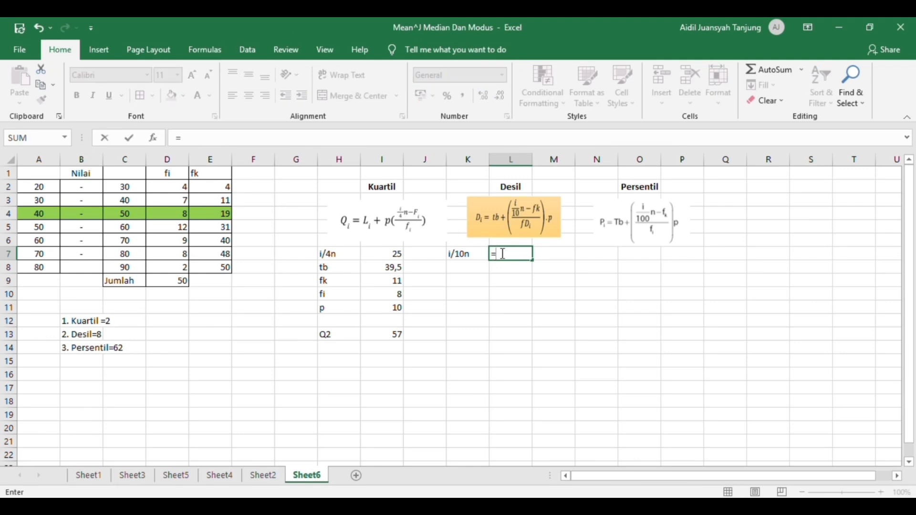
pyautogui.write('8/10*')
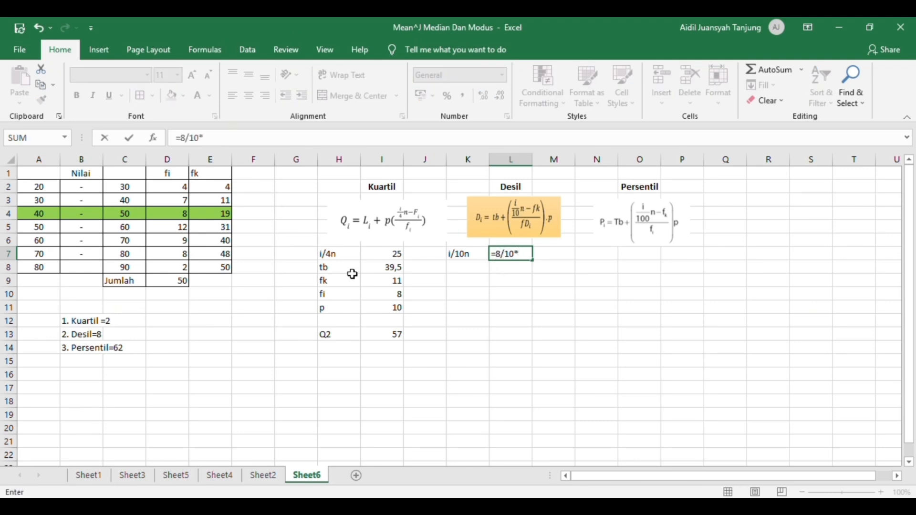
pyautogui.click(177, 281)
pyautogui.press('Return')
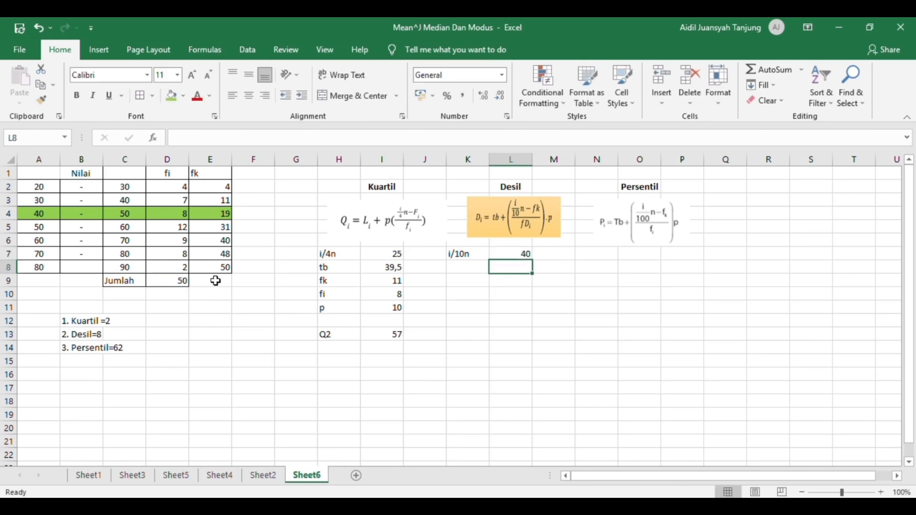
# Enter the label tb in K8 and compute the decile class's lower boundary in L8 with =A6-0,5.
pyautogui.click(473, 268)
pyautogui.write('tb')
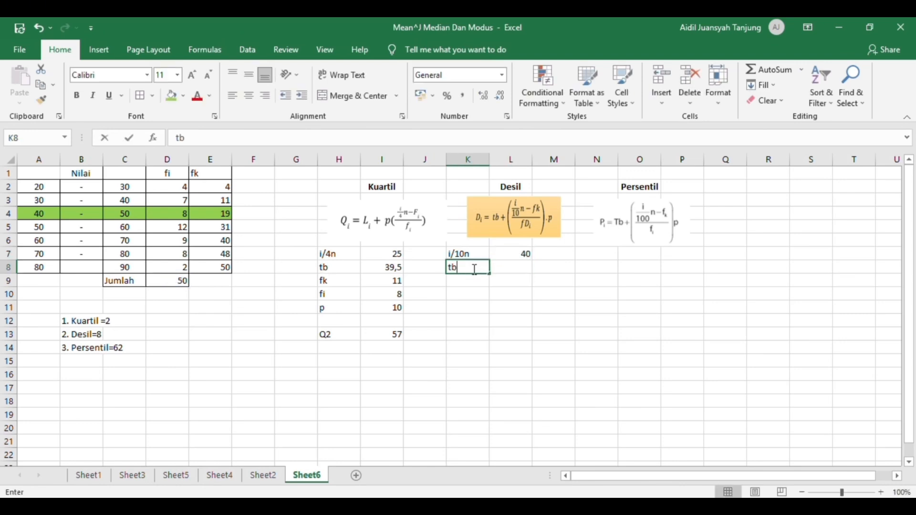
pyautogui.click(516, 266)
pyautogui.write('=')
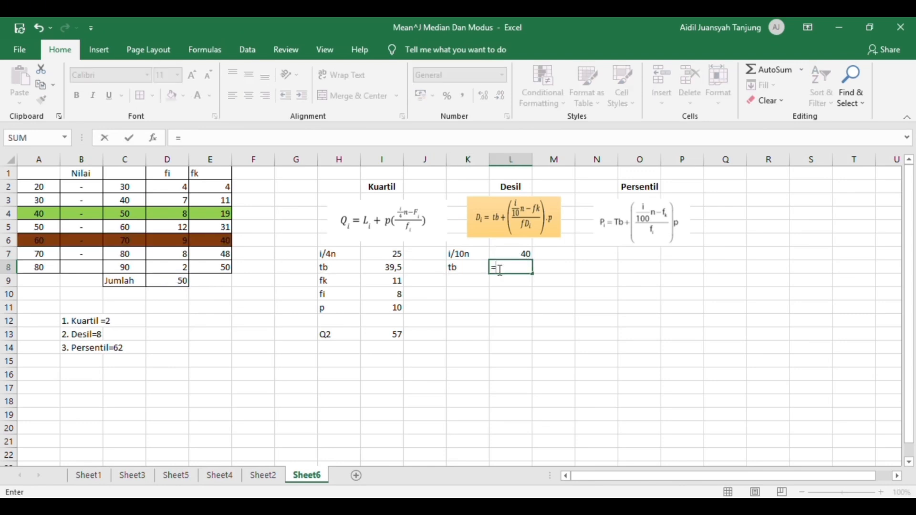
pyautogui.click(42, 243)
pyautogui.write('-')
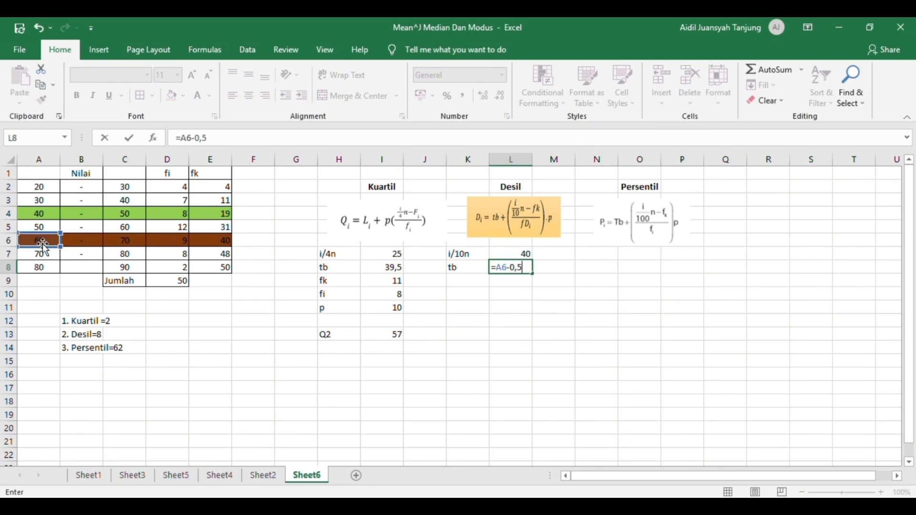
pyautogui.write('0,5')
pyautogui.press('Return')
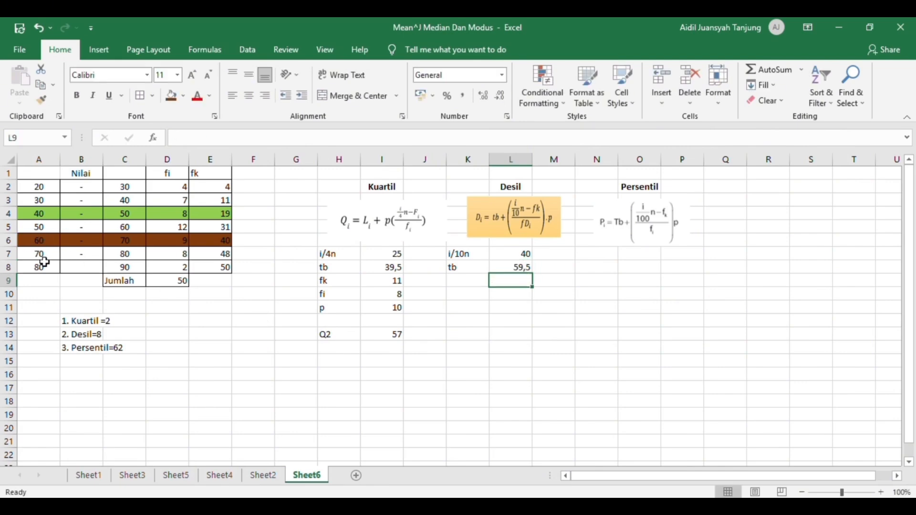
# Enter the remaining decile values with labels in K9:L11: fk 31, fi 9 and p 10.
pyautogui.click(459, 284)
pyautogui.write('fk')
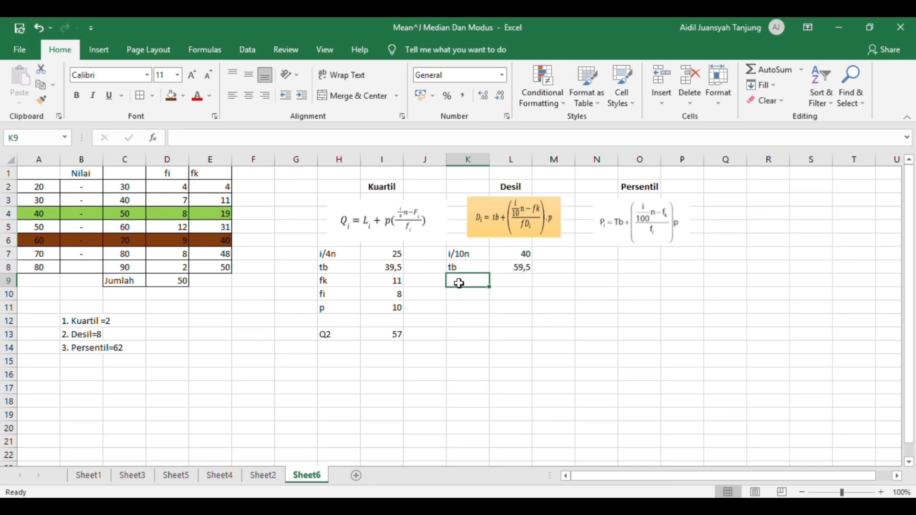
pyautogui.click(519, 282)
pyautogui.write('31')
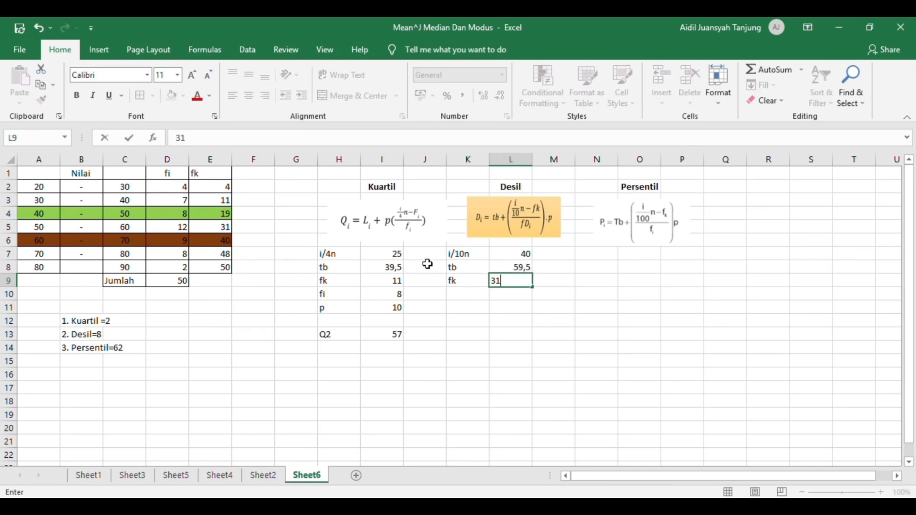
pyautogui.click(466, 294)
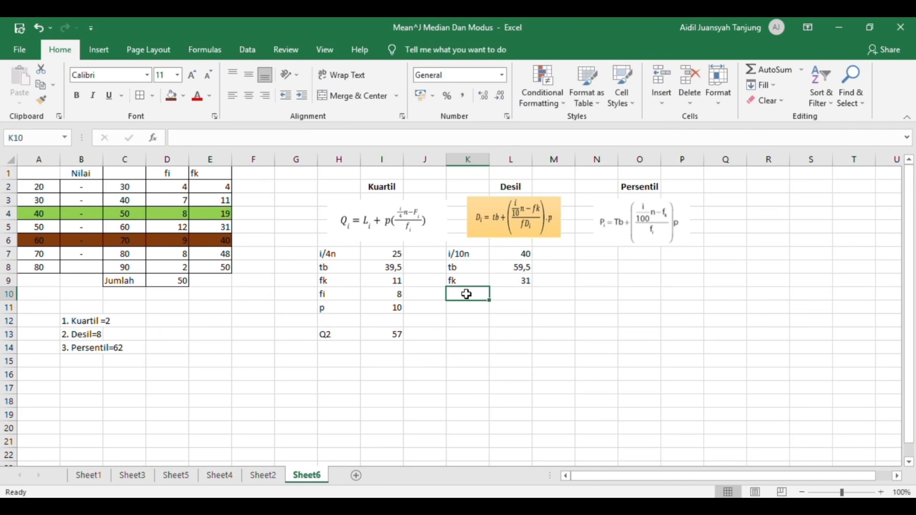
pyautogui.write('fi')
pyautogui.click(525, 295)
pyautogui.write('9')
pyautogui.click(466, 309)
pyautogui.write('p')
pyautogui.click(508, 307)
pyautogui.write('10')
pyautogui.click(500, 333)
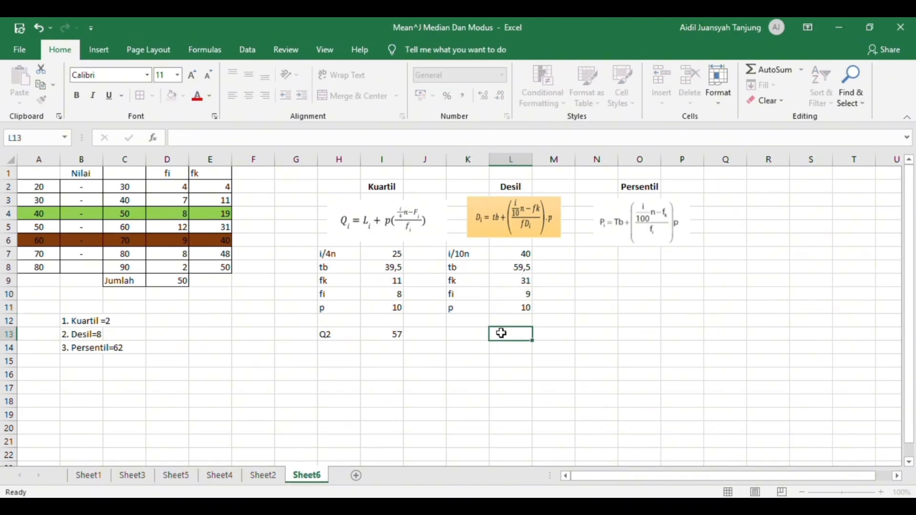
# Enter the label D8 in K13 and compute the eighth decile in L13 with =L8+L11*(L7-L9)/L10.
pyautogui.click(465, 334)
pyautogui.write('D8')
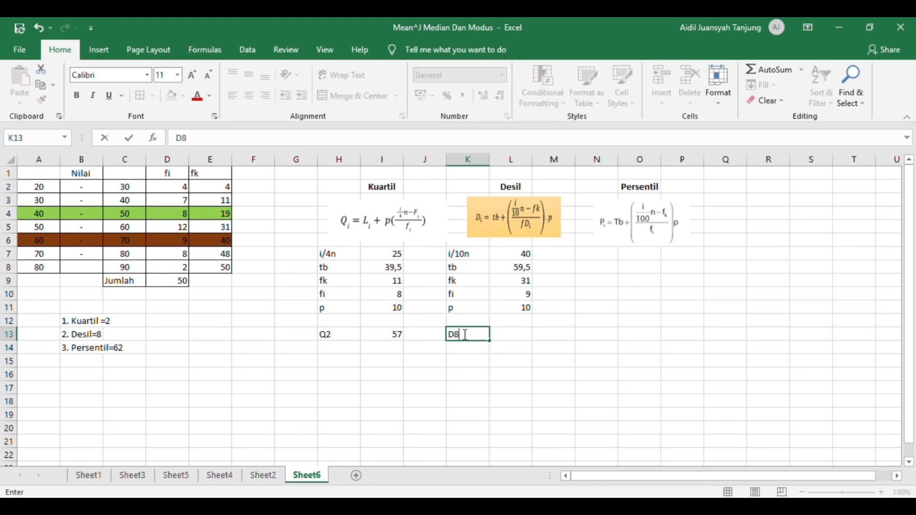
pyautogui.click(513, 335)
pyautogui.write('=')
pyautogui.click(525, 267)
pyautogui.write('+')
pyautogui.click(513, 307)
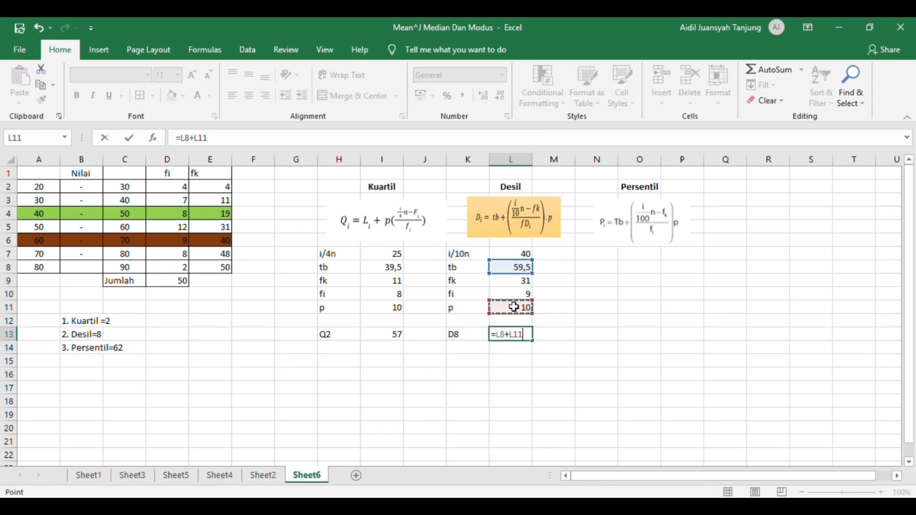
pyautogui.write('*(')
pyautogui.click(516, 254)
pyautogui.write('-')
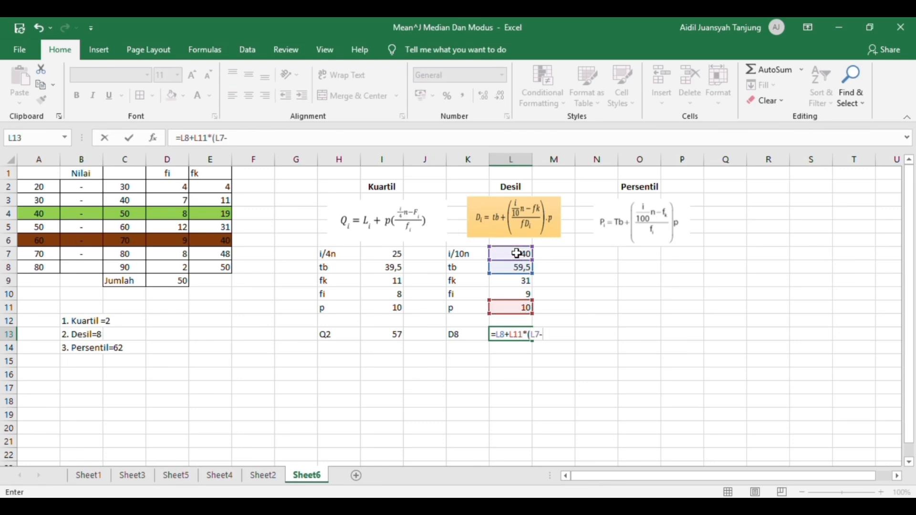
pyautogui.click(514, 282)
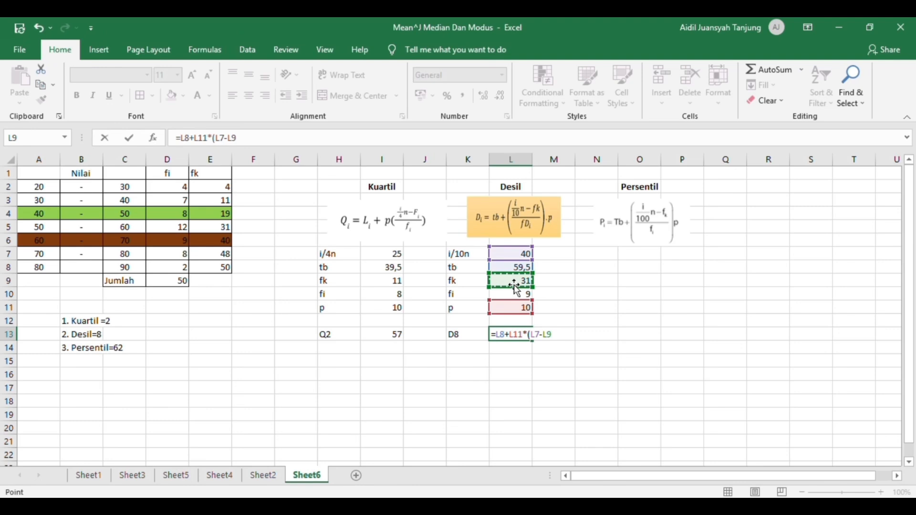
pyautogui.write(')/')
pyautogui.click(513, 294)
pyautogui.press('Return')
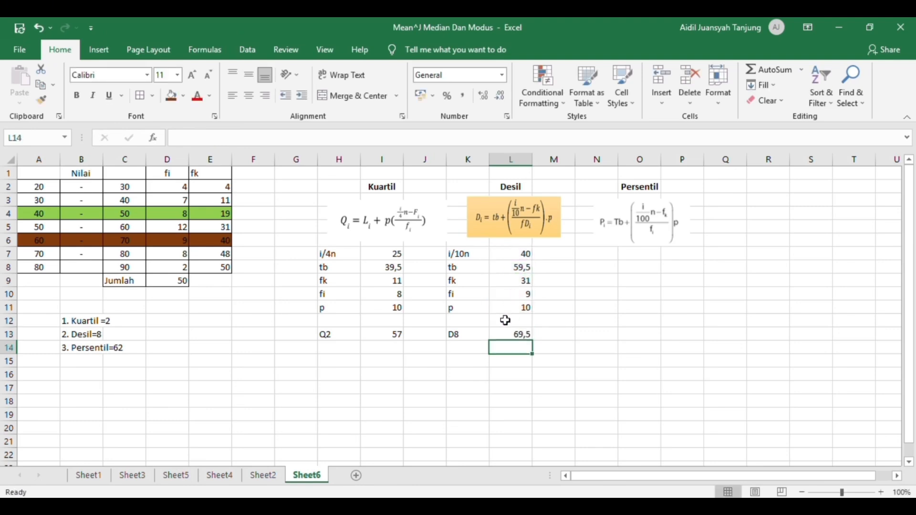
# Enter the label i/100n in N7 and compute the percentile position in O7 with =62/100*D9.
pyautogui.click(610, 255)
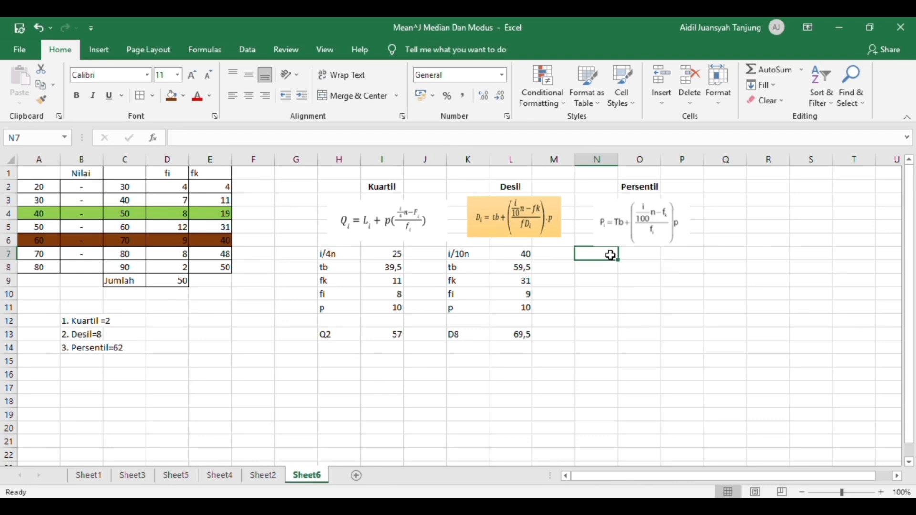
pyautogui.write('i/100n')
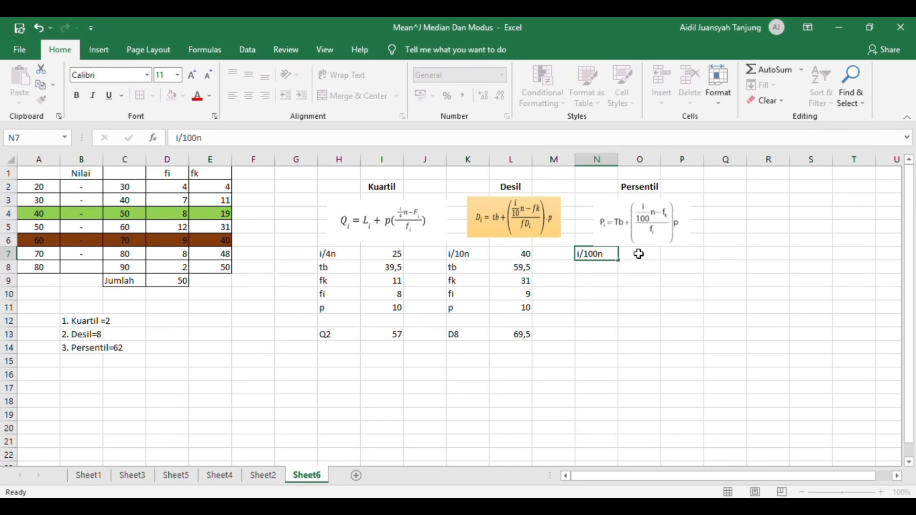
pyautogui.click(640, 252)
pyautogui.write('6')
pyautogui.write('=62')
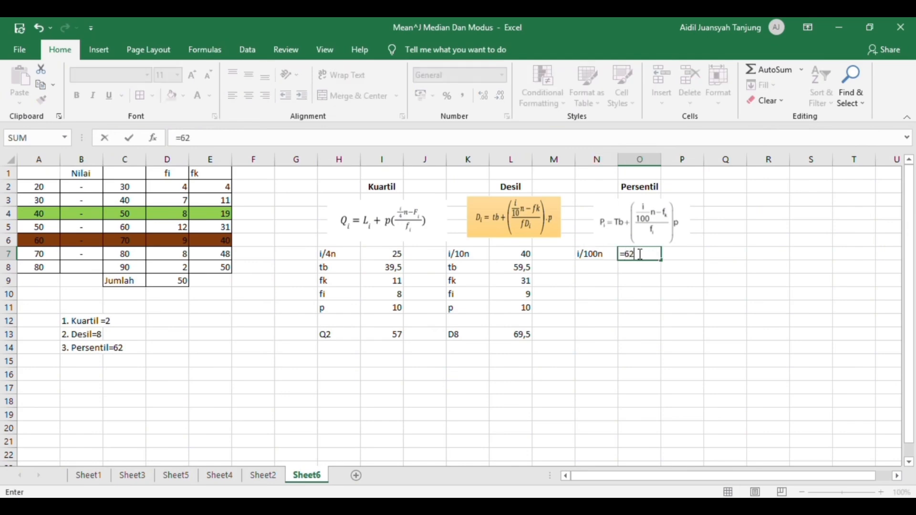
pyautogui.write('/100*')
pyautogui.click(162, 281)
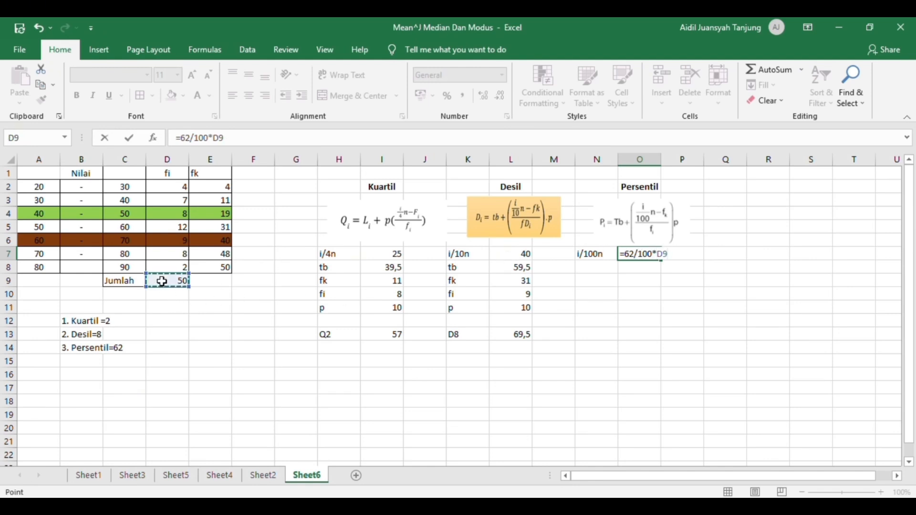
pyautogui.press('Return')
# Enter the label tb in N8 and compute the percentile class's lower boundary in O8 with =A5-0,5.
pyautogui.doubleClick(591, 268)
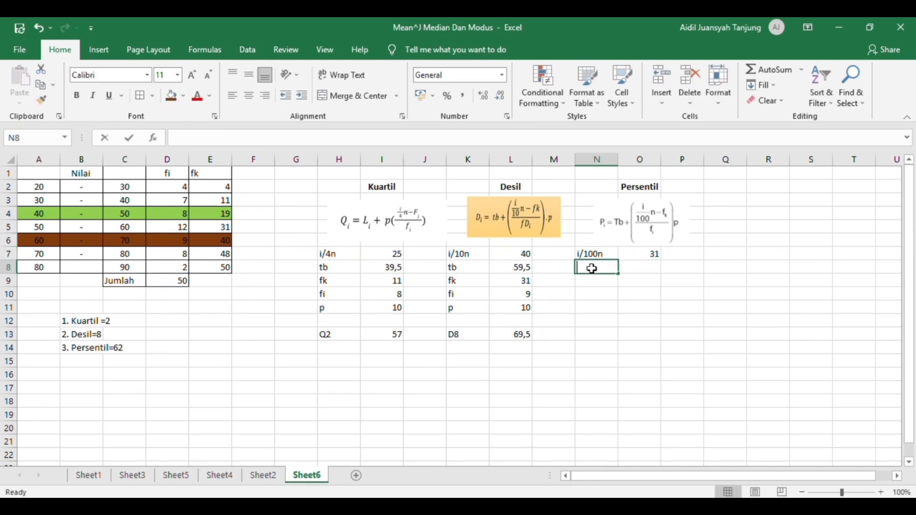
pyautogui.write('tb')
pyautogui.click(640, 267)
pyautogui.write('=')
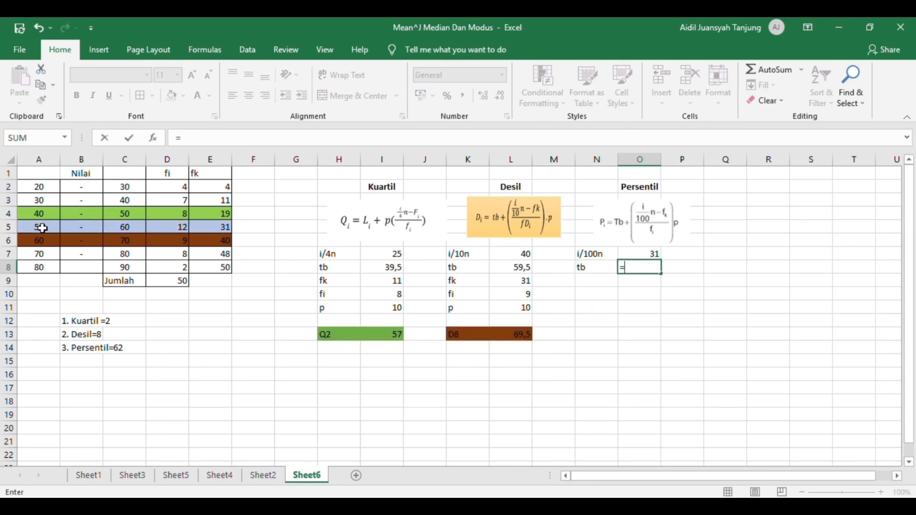
pyautogui.click(42, 228)
pyautogui.write('-')
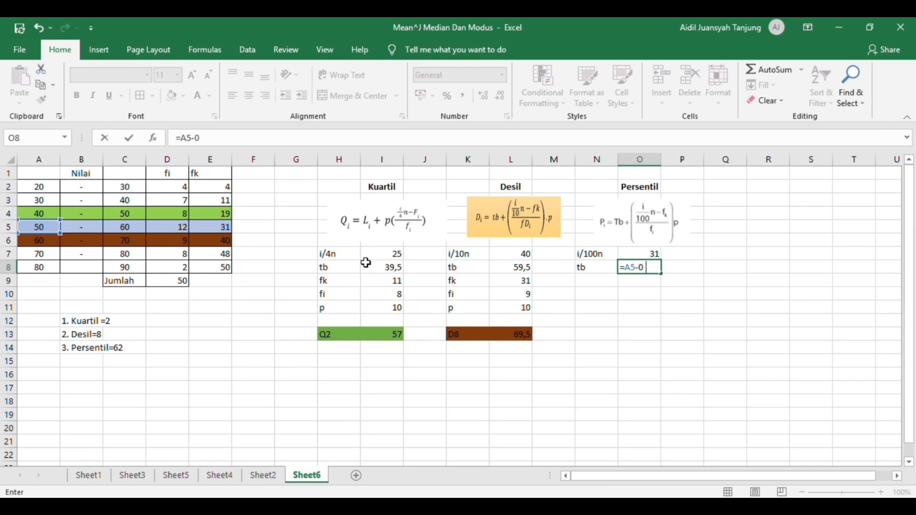
pyautogui.write('0,5')
pyautogui.press('Return')
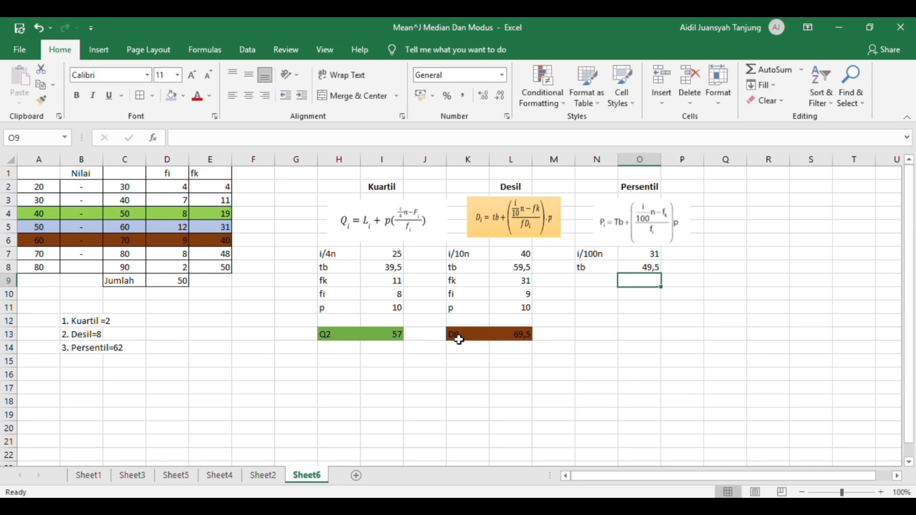
# Enter the remaining percentile values with labels in N9:O11: fk 19, fi 12 and p 10.
pyautogui.click(590, 281)
pyautogui.write('fk')
pyautogui.click(640, 282)
pyautogui.write('11')
pyautogui.click(600, 295)
pyautogui.write('fk')
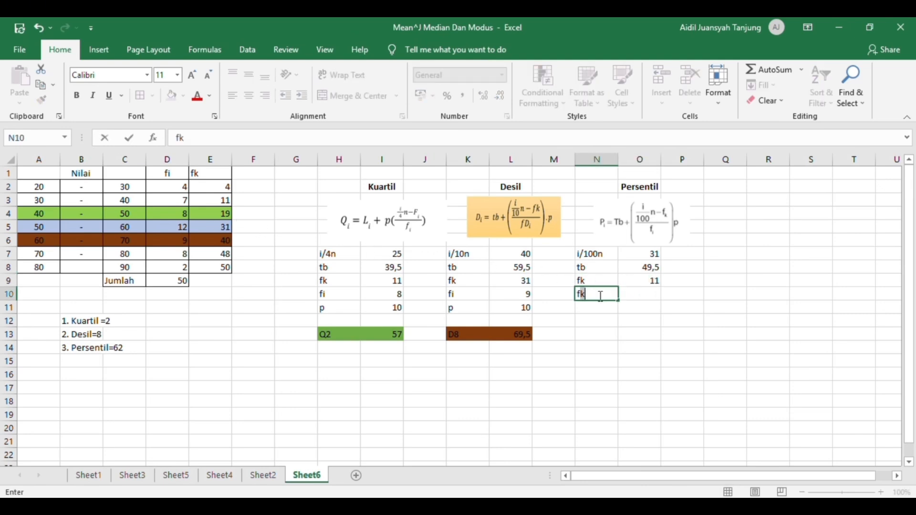
pyautogui.click(643, 295)
pyautogui.write('12')
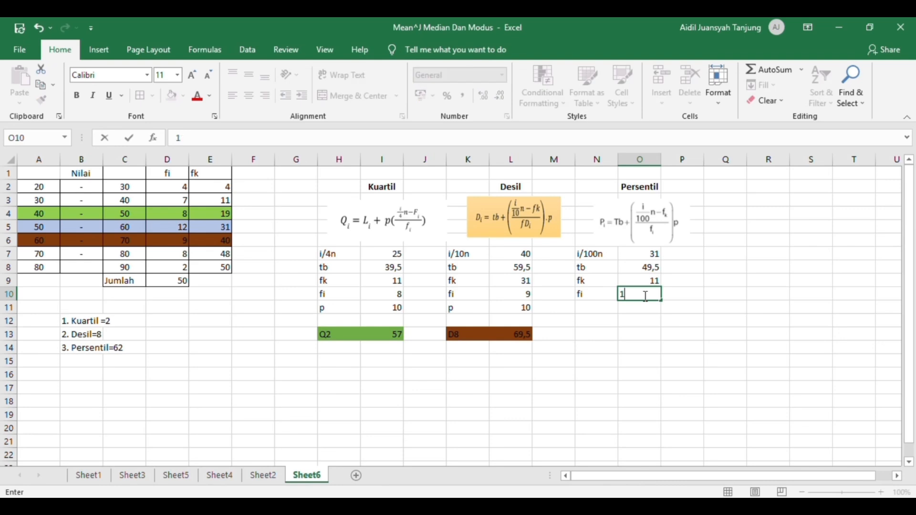
pyautogui.click(590, 309)
pyautogui.write('p')
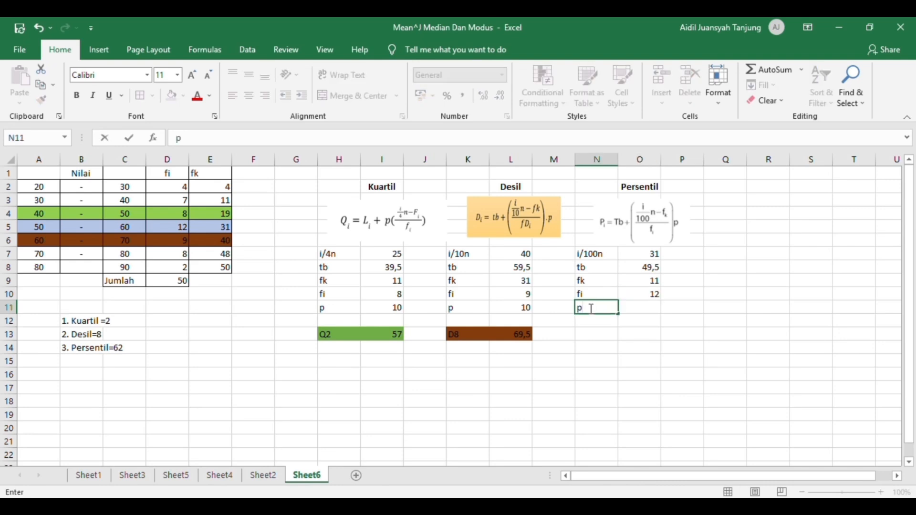
pyautogui.press('Tab')
pyautogui.write('10')
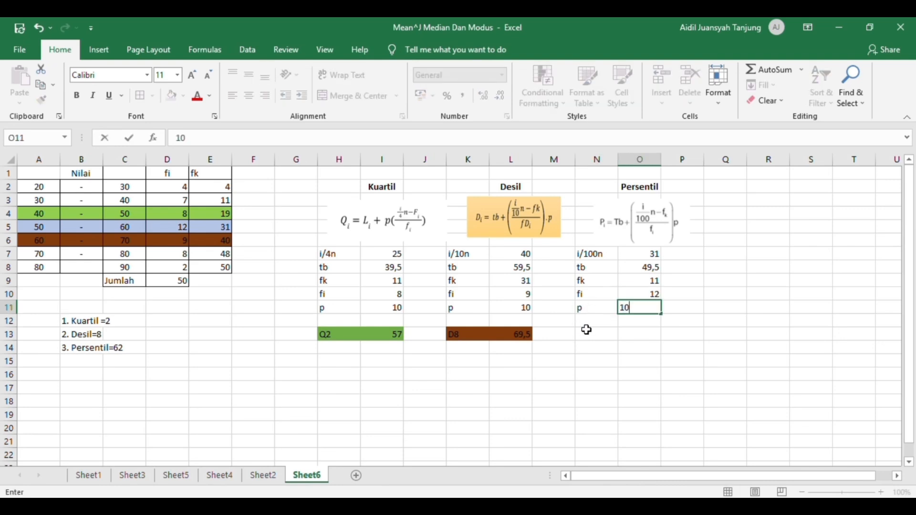
pyautogui.click(644, 281)
pyautogui.write('19')
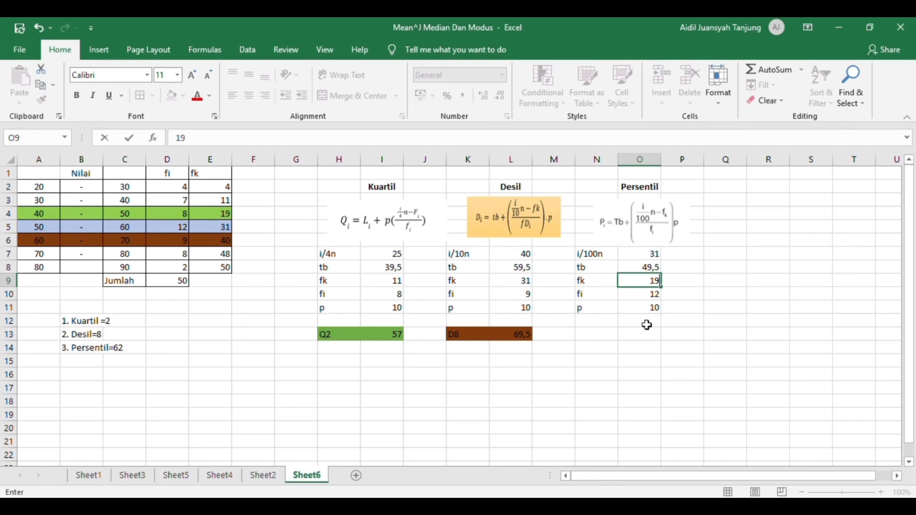
# Enter the label Q62 in N13 and compute the 62nd percentile in O13 with =O8+O11*(O7-O9)/O10.
pyautogui.click(609, 337)
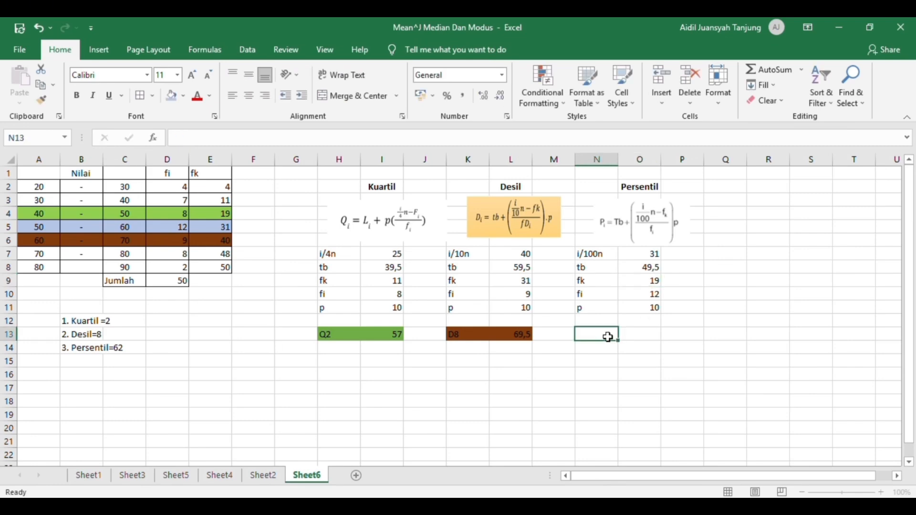
pyautogui.doubleClick(607, 337)
pyautogui.write('Q62')
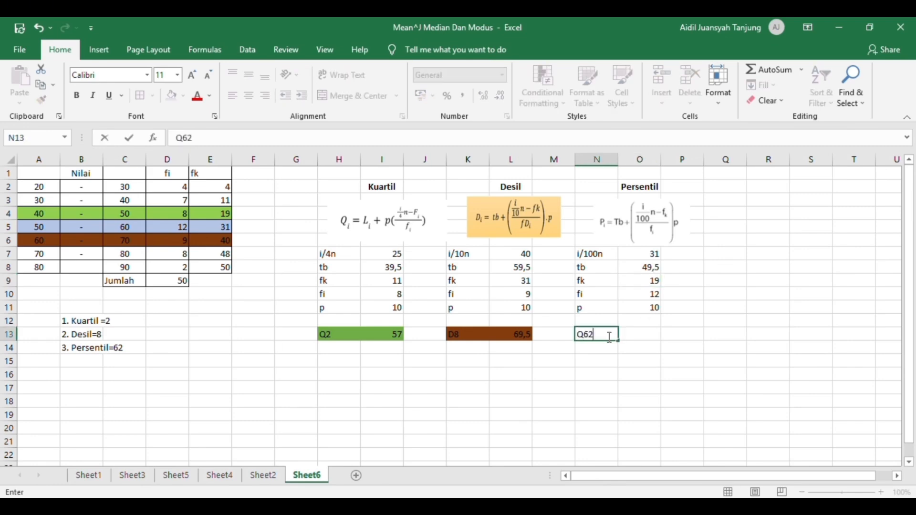
pyautogui.click(642, 334)
pyautogui.write('=')
pyautogui.click(649, 267)
pyautogui.write('+')
pyautogui.click(642, 308)
pyautogui.write('*')
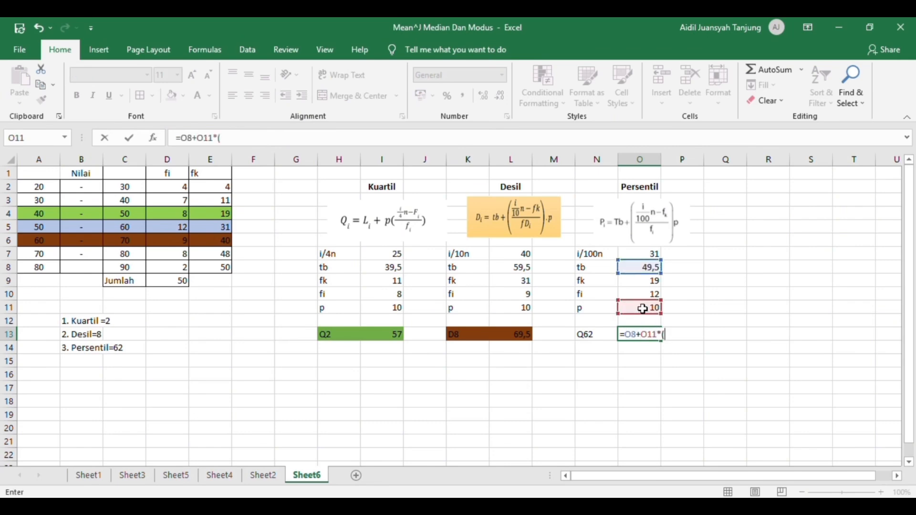
pyautogui.write('(')
pyautogui.click(654, 252)
pyautogui.write('-')
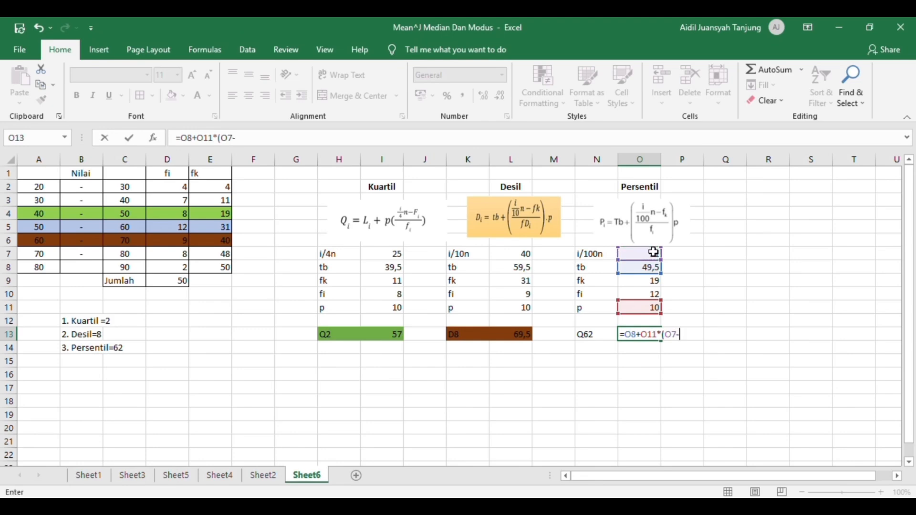
pyautogui.click(645, 281)
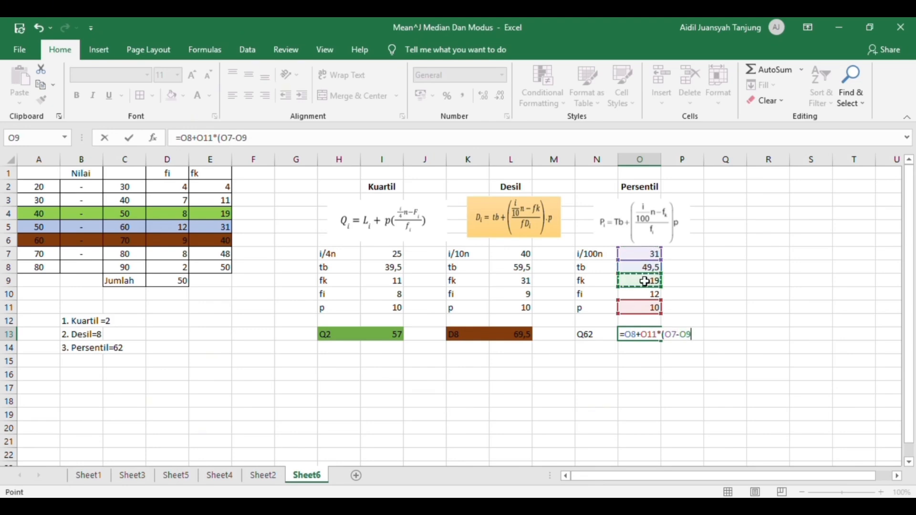
pyautogui.write(')/')
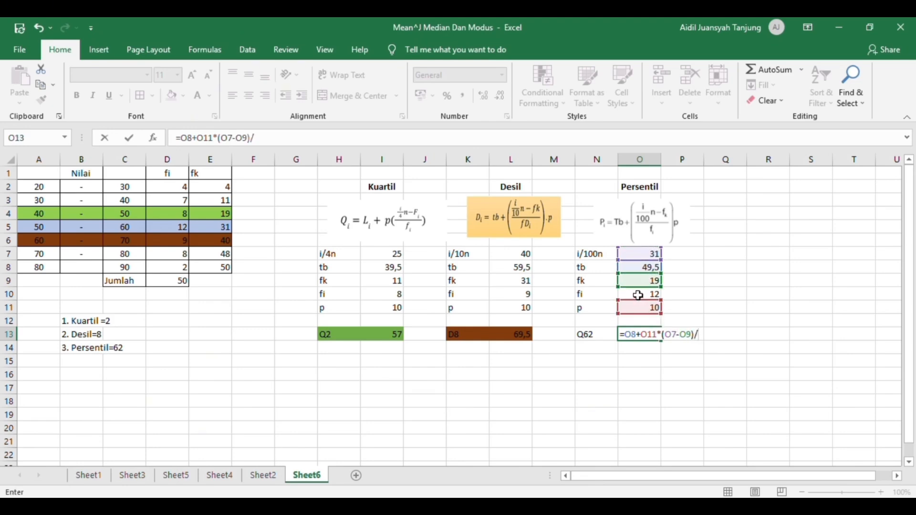
pyautogui.click(638, 295)
pyautogui.press('Return')
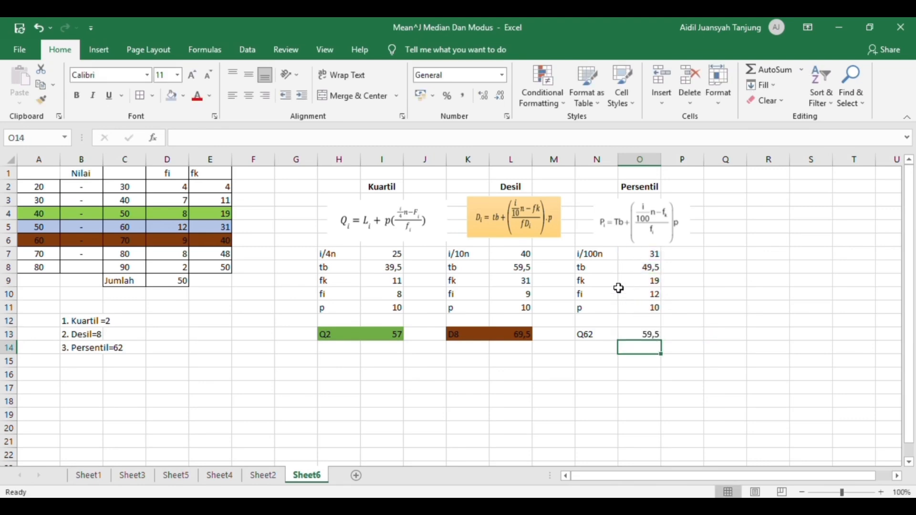
# Fill the percentile result cells N13:O13 with the same light blue as the percentile class row.
pyautogui.moveTo(589, 336); pyautogui.dragTo(639, 335)
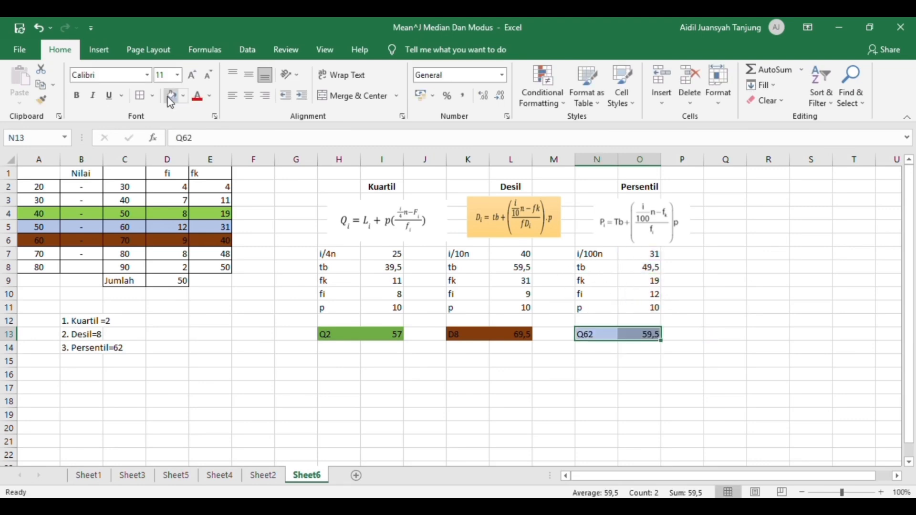